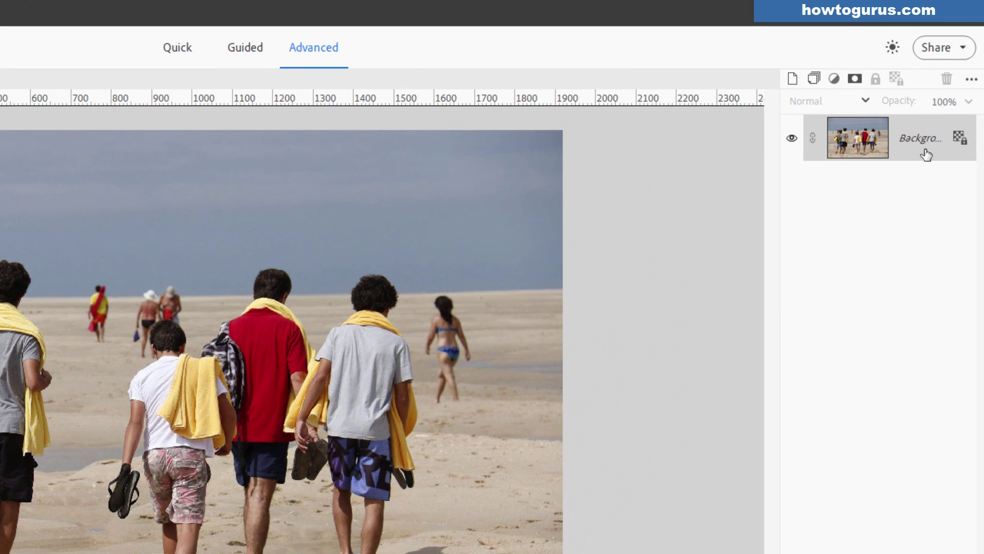
Duplicate the Background layer as Background copy and hide the original Background layer
right_click(913, 150)
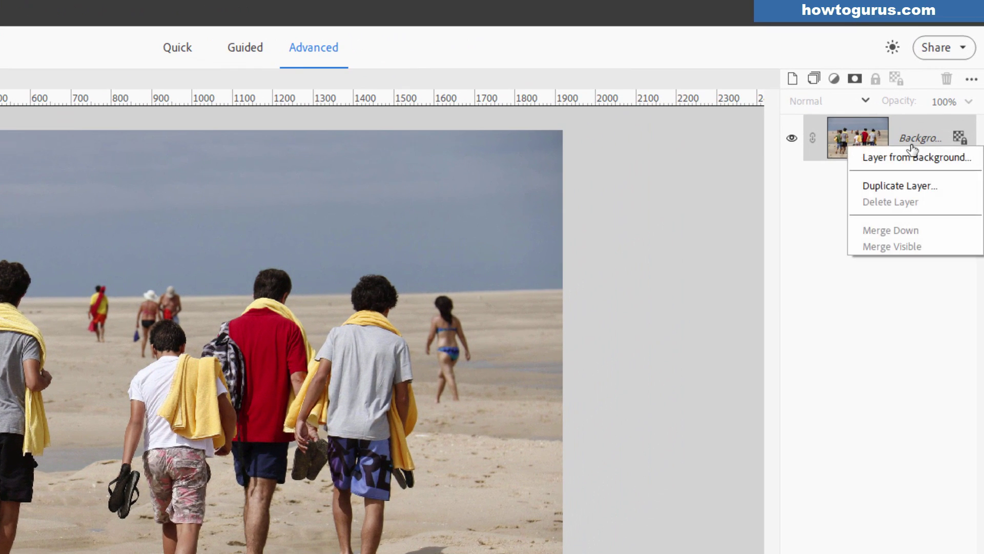
left_click(912, 189)
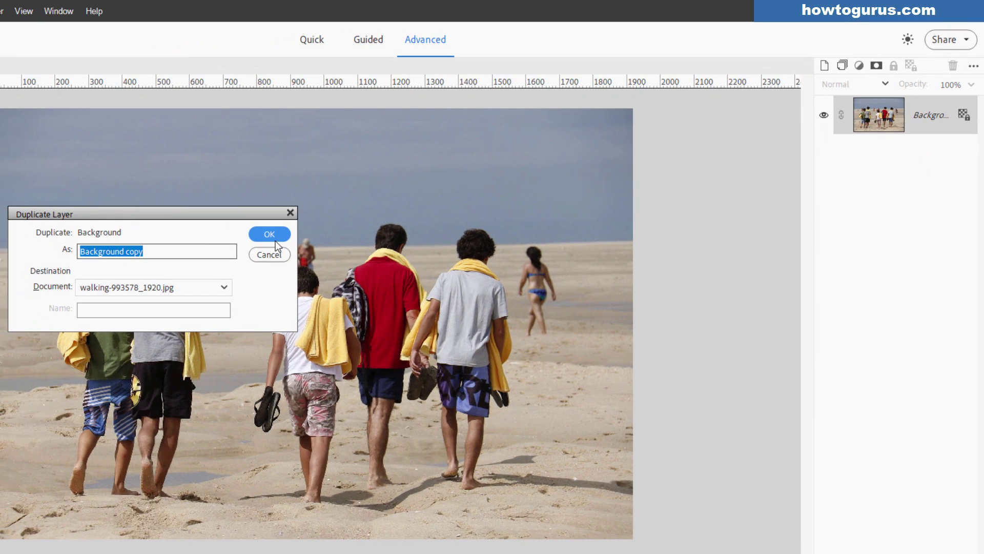
left_click(159, 267)
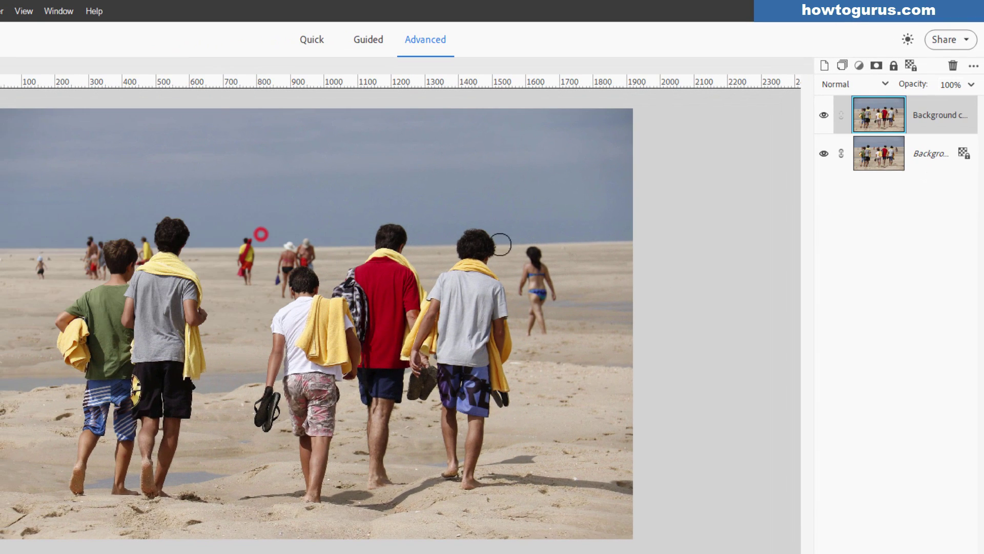
left_click(824, 153)
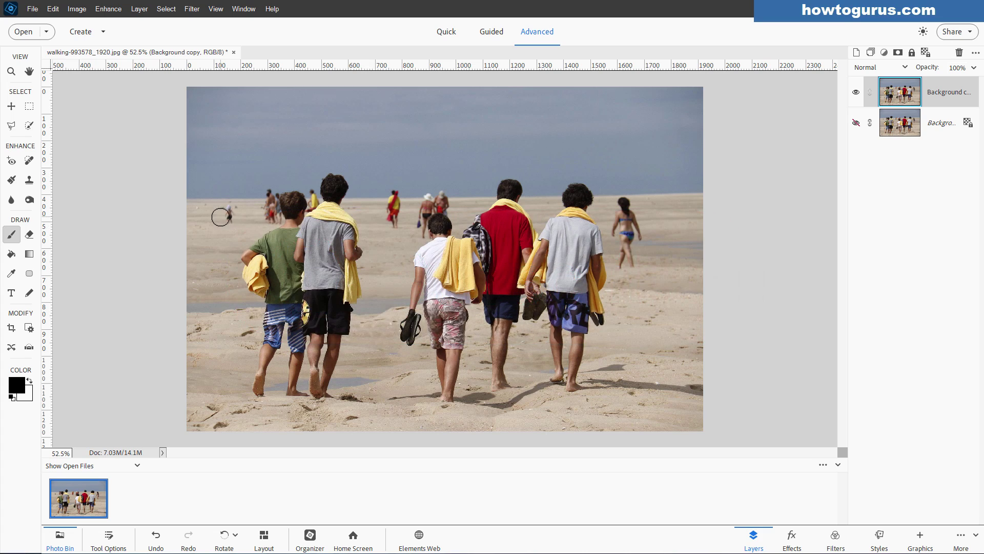
Zoom in on the small child in the background on the left
scroll(226, 210, "up", 3)
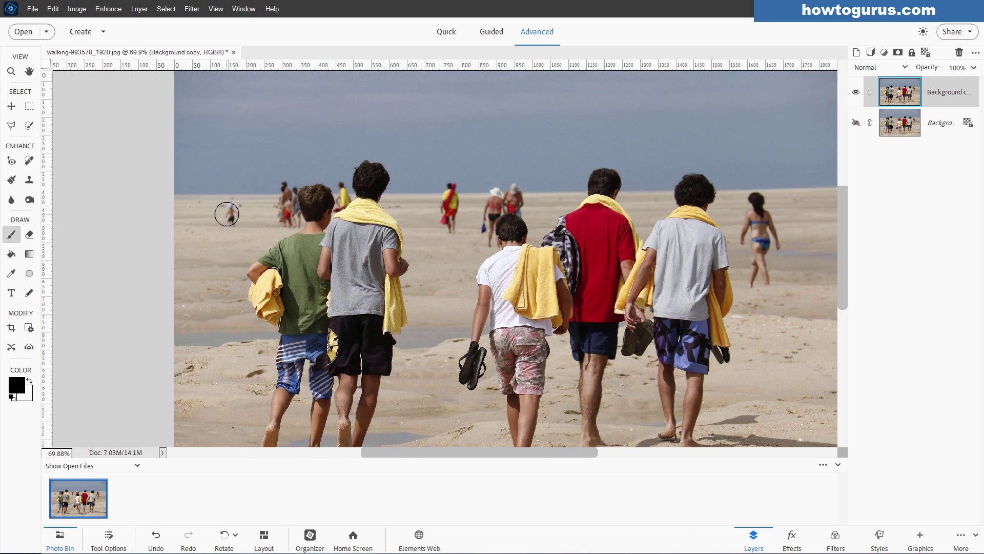
scroll(232, 224, "up", 5)
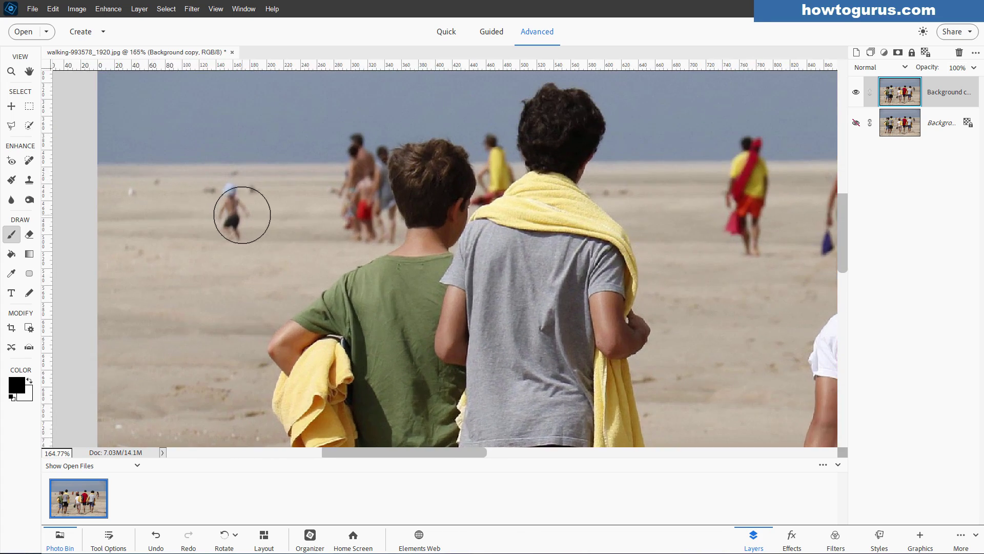
scroll(231, 210, "down", 2)
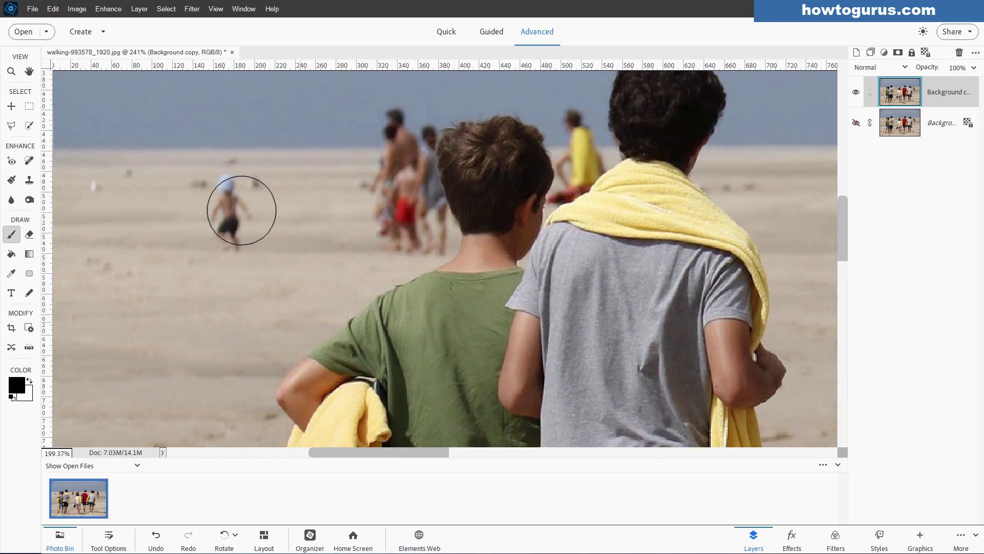
scroll(242, 210, "up", 2)
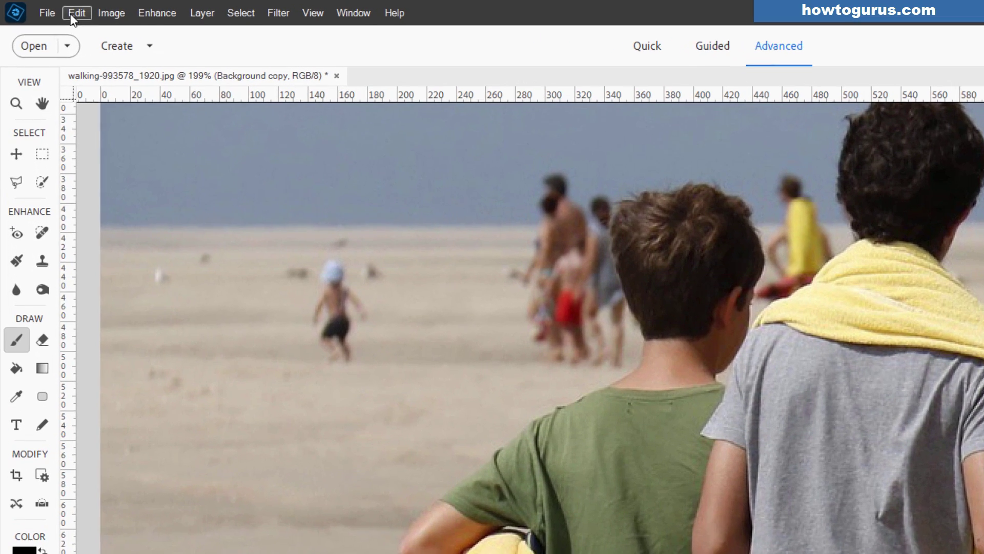
Check the General preferences and close them without changes
left_click(53, 9)
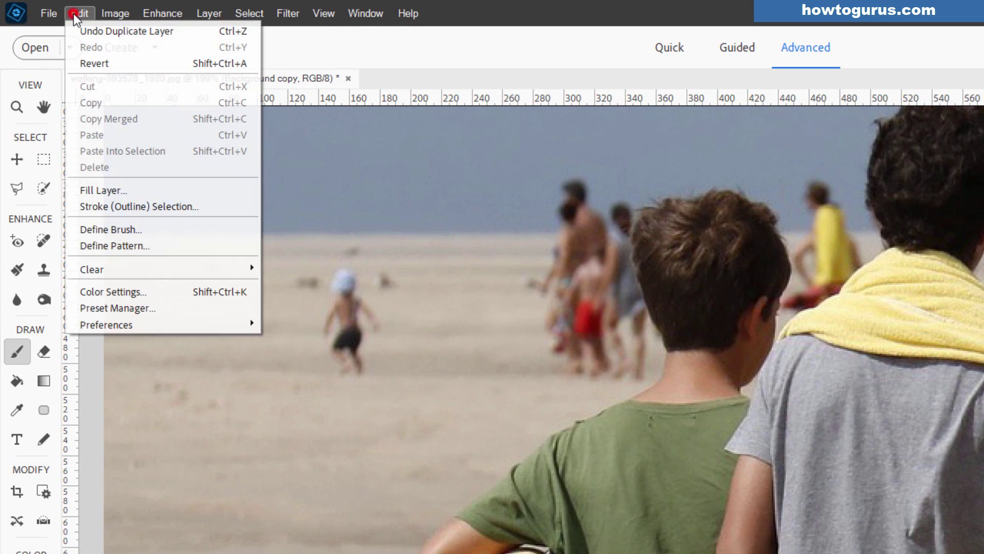
left_click(132, 325)
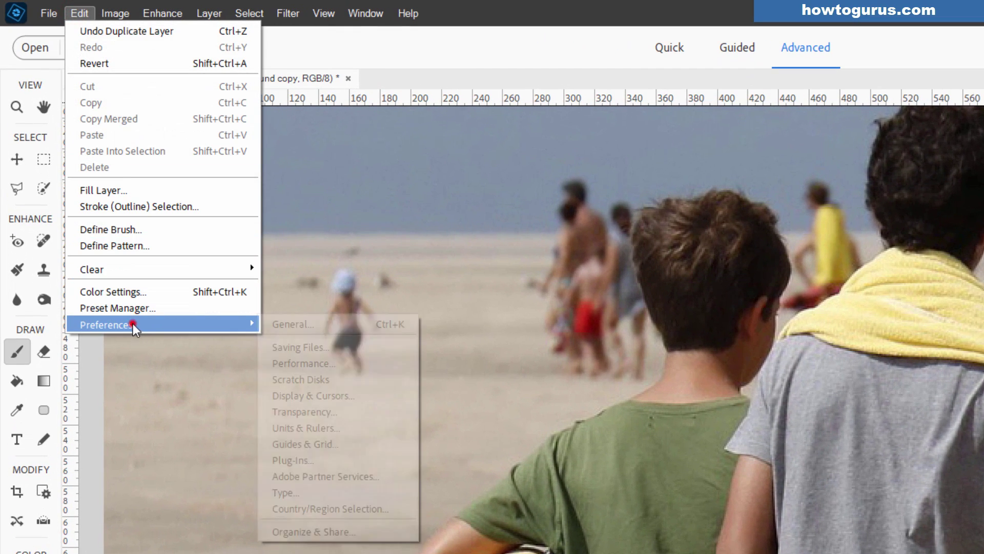
left_click(295, 324)
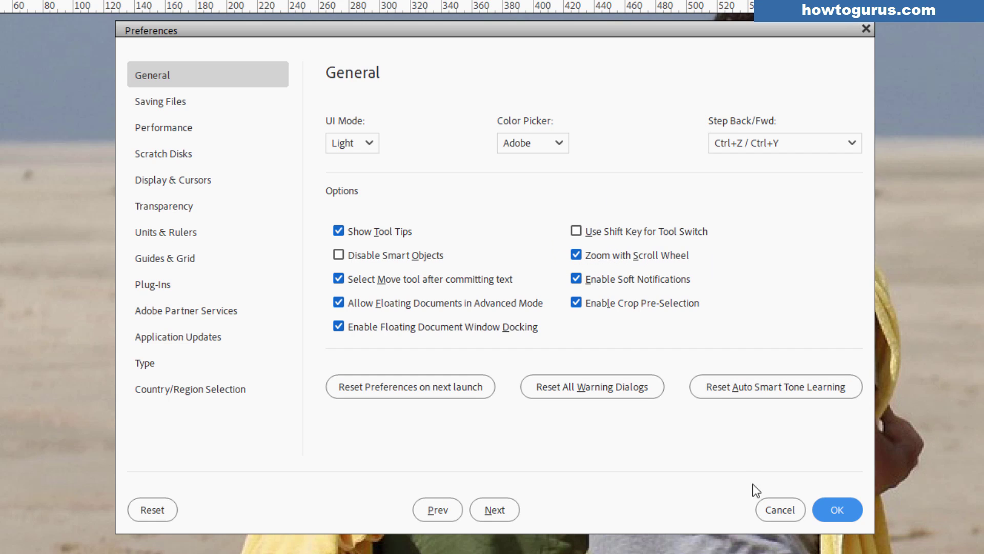
left_click(777, 509)
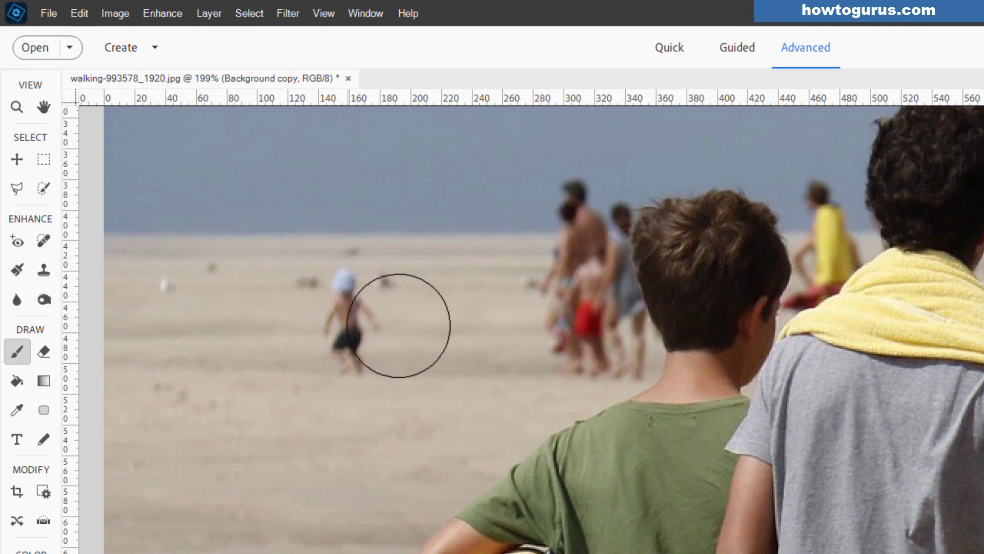
Lasso the small child, fill the selection with Content-Aware, and deselect
left_click(16, 190)
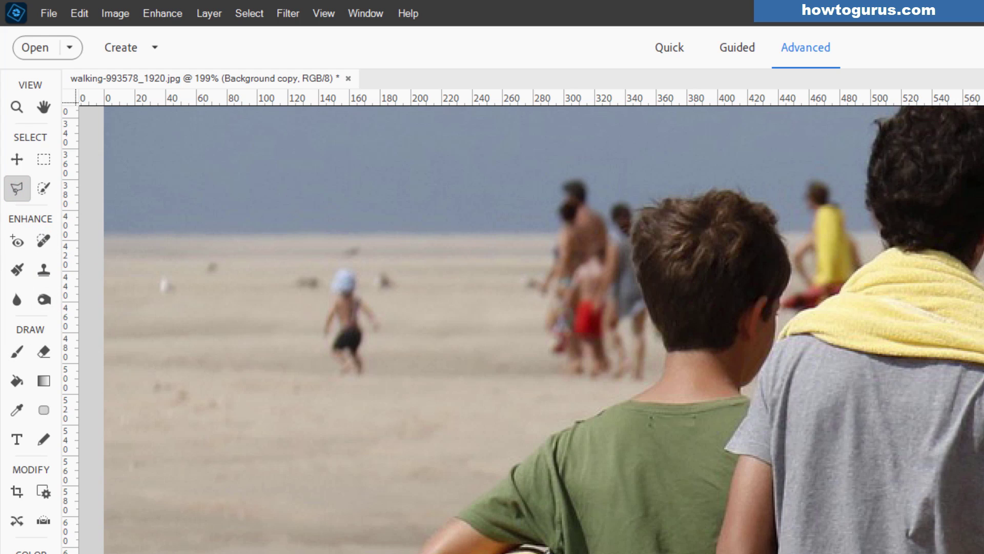
mouse_move(373, 265)
left_mouse_down()
mouse_move(314, 274)
mouse_move(305, 327)
mouse_move(329, 380)
mouse_move(381, 387)
mouse_move(435, 318)
mouse_move(380, 262)
mouse_move(341, 256)
left_mouse_up()
left_click(78, 14)
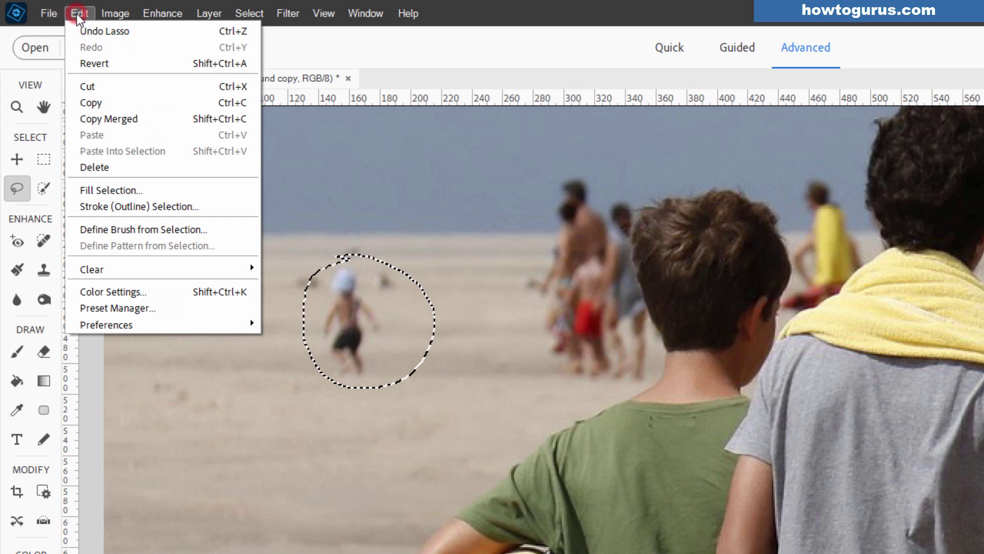
left_click(134, 188)
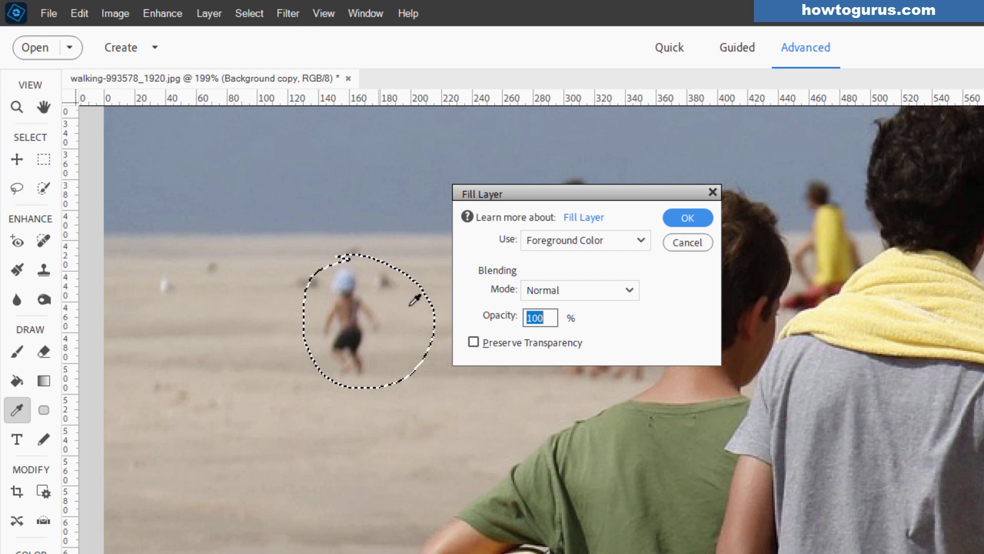
left_click(613, 242)
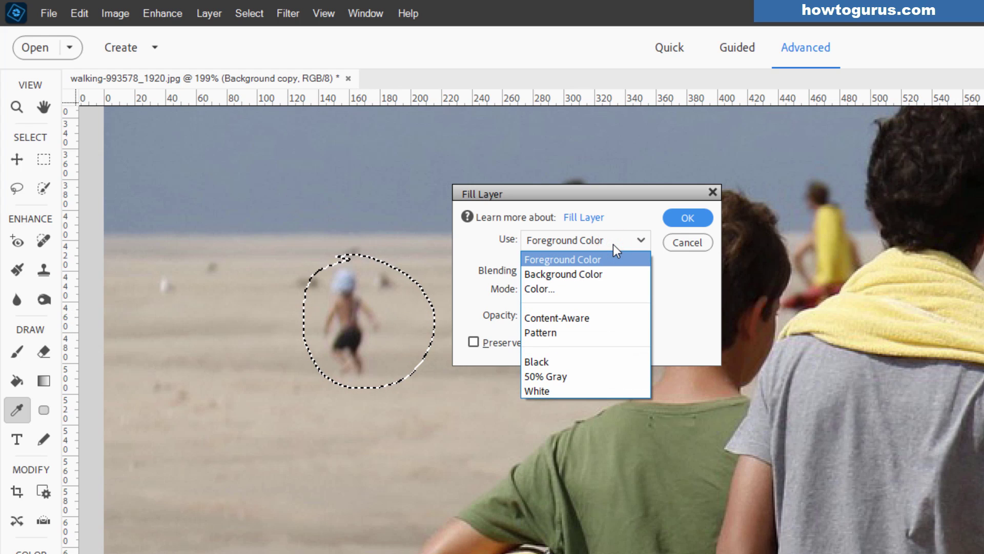
left_click(568, 318)
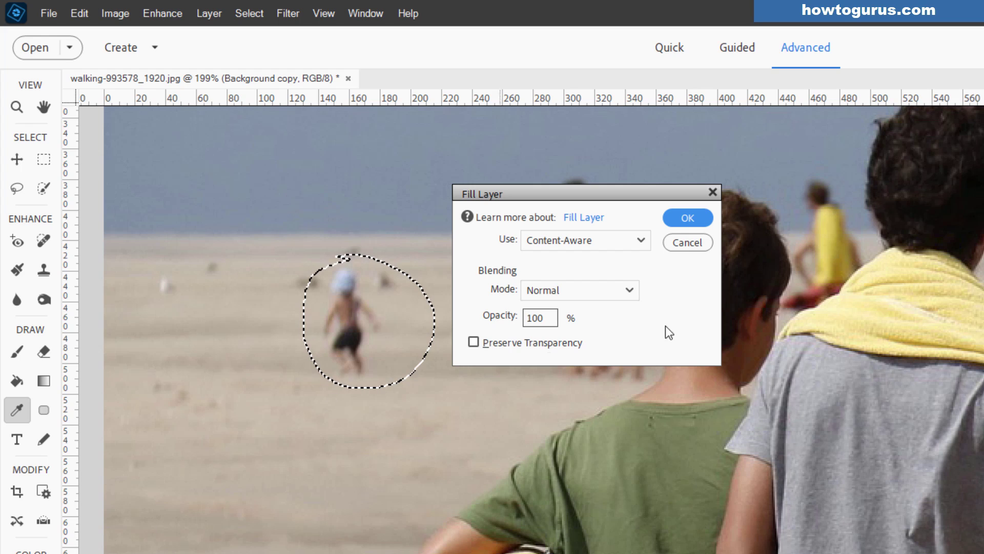
left_click(696, 223)
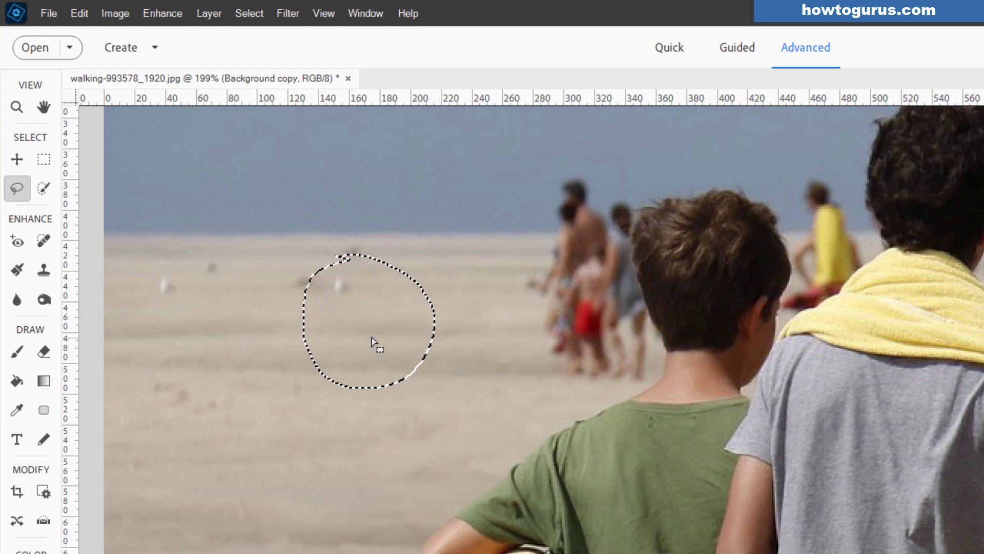
key("ctrl+d")
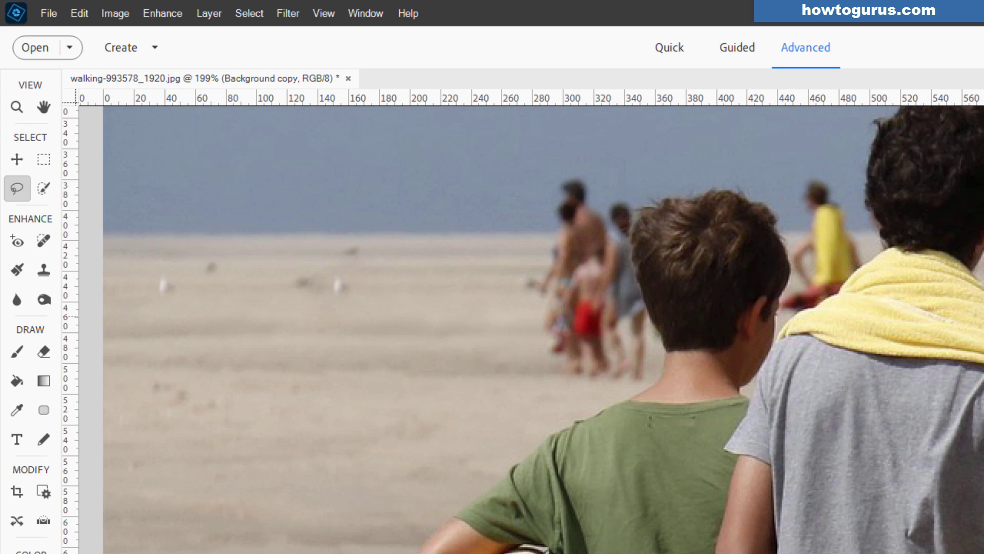
Erase the distant lifeguard in red with a Content-Aware fill, deselect, and pan toward the couple
scroll(578, 334, "right", 10)
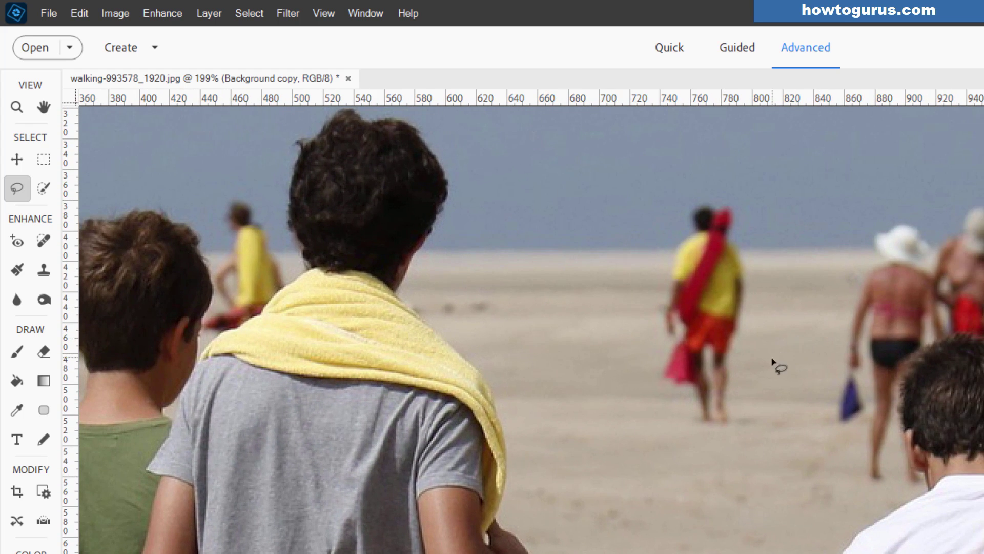
mouse_move(751, 447)
left_mouse_down()
mouse_move(784, 350)
mouse_move(791, 273)
mouse_move(772, 203)
mouse_move(719, 157)
mouse_move(677, 166)
mouse_move(646, 215)
mouse_move(628, 370)
mouse_move(686, 434)
mouse_move(767, 451)
left_mouse_up()
left_click(80, 14)
left_click(149, 186)
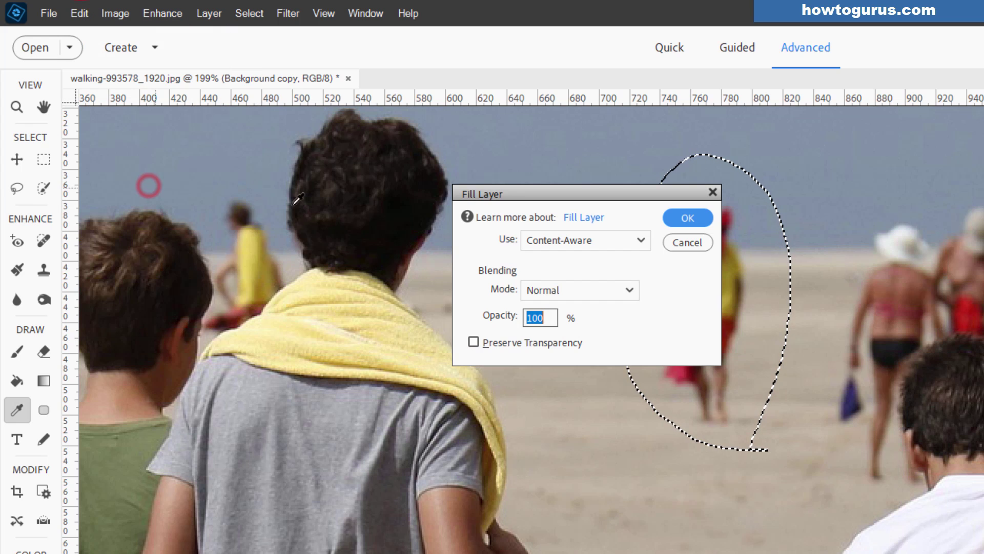
left_click(687, 219)
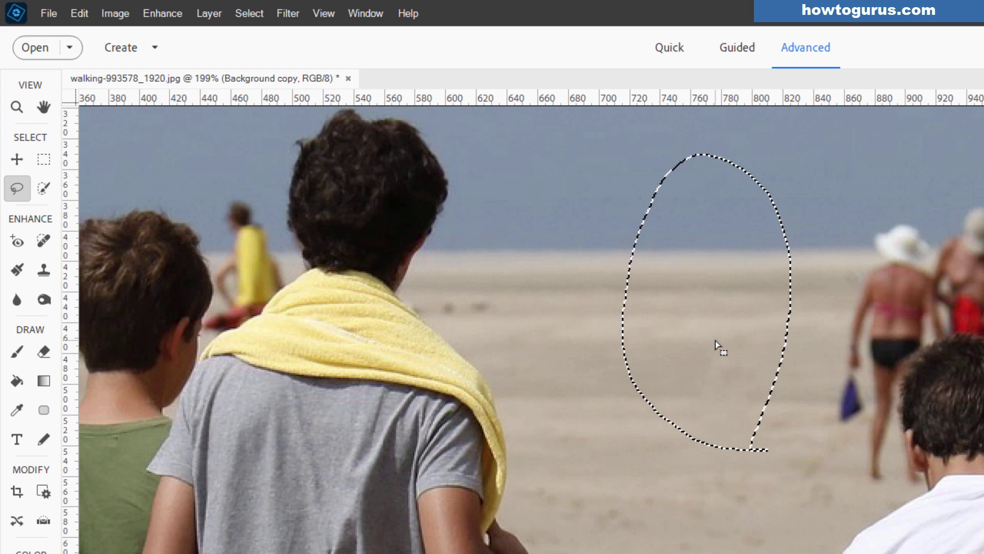
key("ctrl+z")
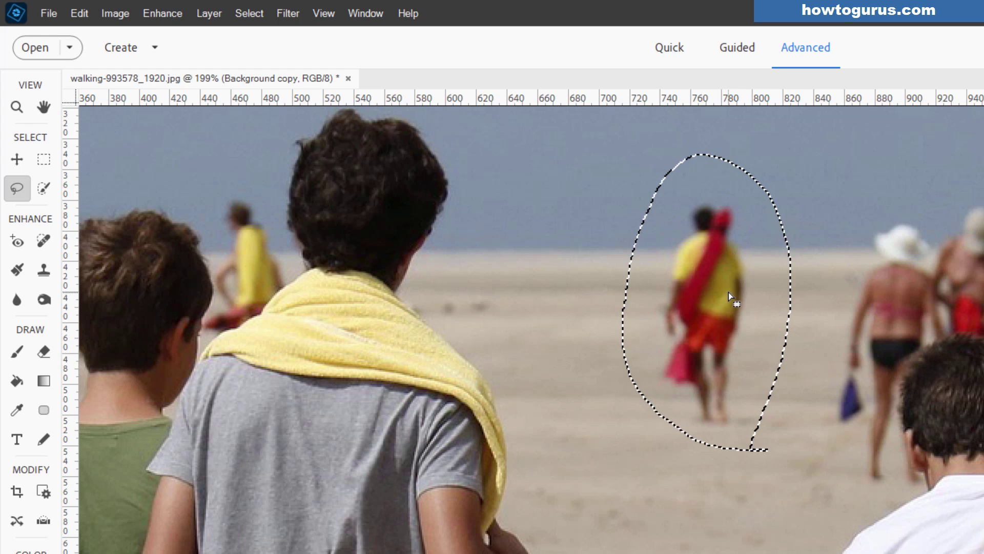
left_click(79, 13)
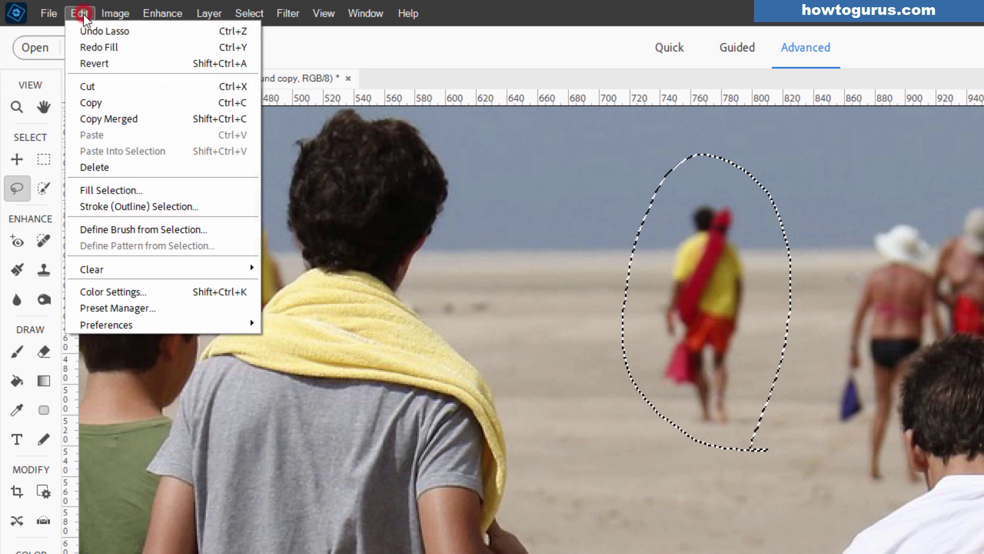
left_click(93, 47)
key("ctrl+d")
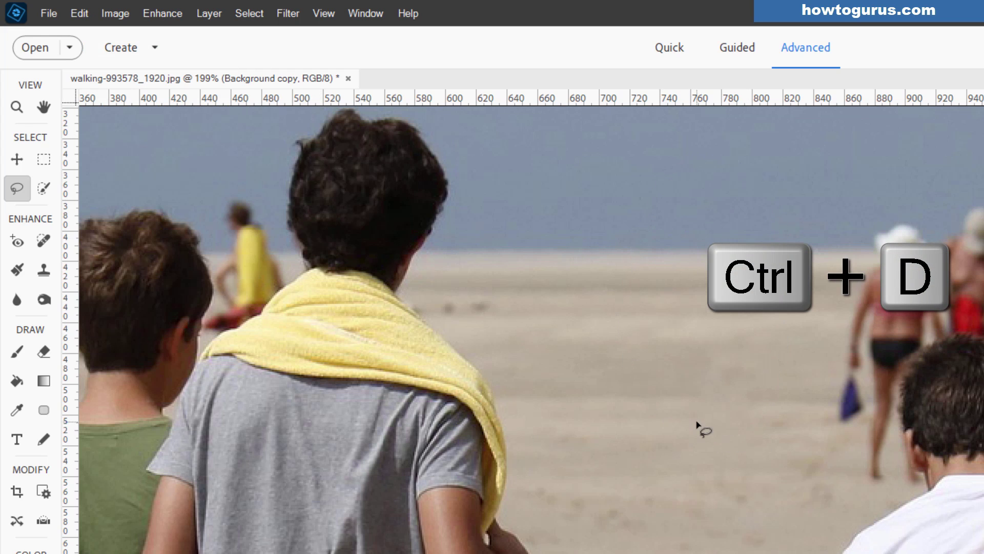
left_click_drag(826, 374, 538, 382)
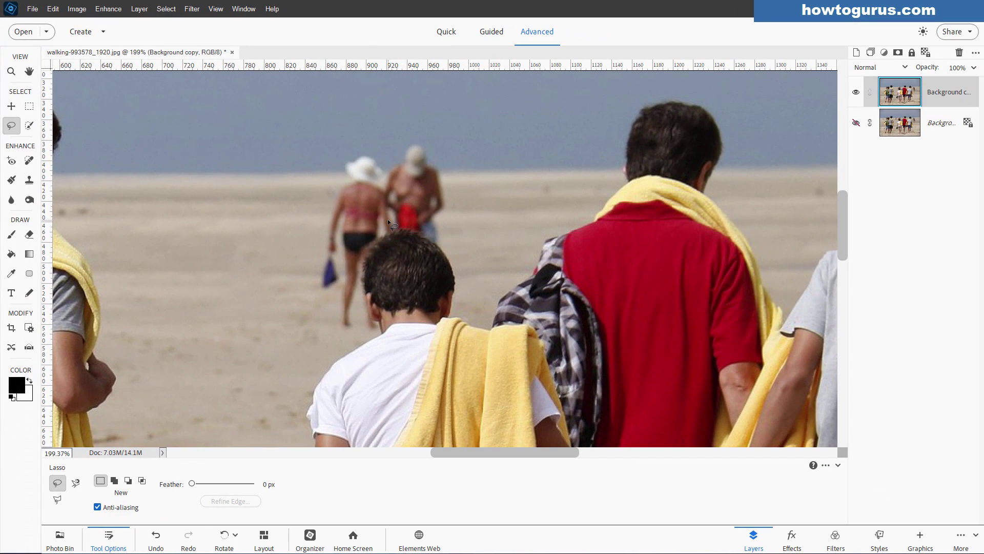
Pan along the beach and lasso around the girl in the bikini
left_click_drag(519, 208, 357, 184)
scroll(377, 199, "right", 8)
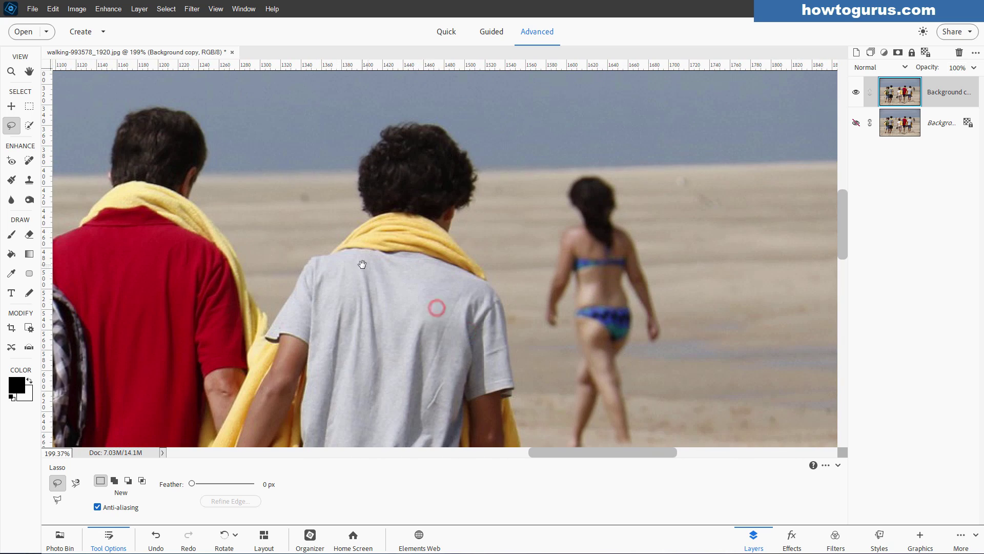
scroll(435, 308, "right", 3)
scroll(435, 308, "down", 3)
scroll(543, 281, "left", 3)
scroll(543, 281, "up", 2)
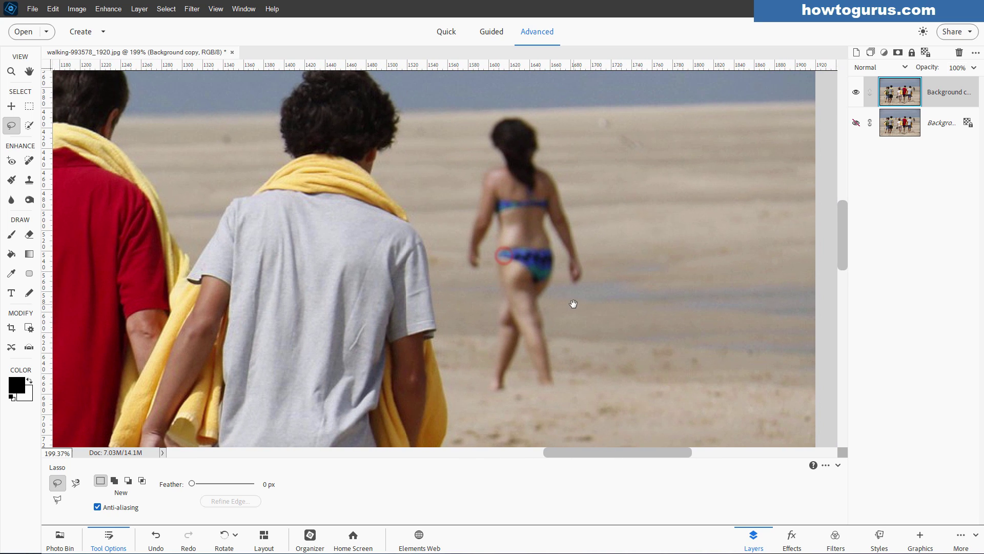
mouse_move(576, 154)
left_mouse_down()
mouse_move(570, 133)
mouse_move(511, 108)
left_mouse_up()
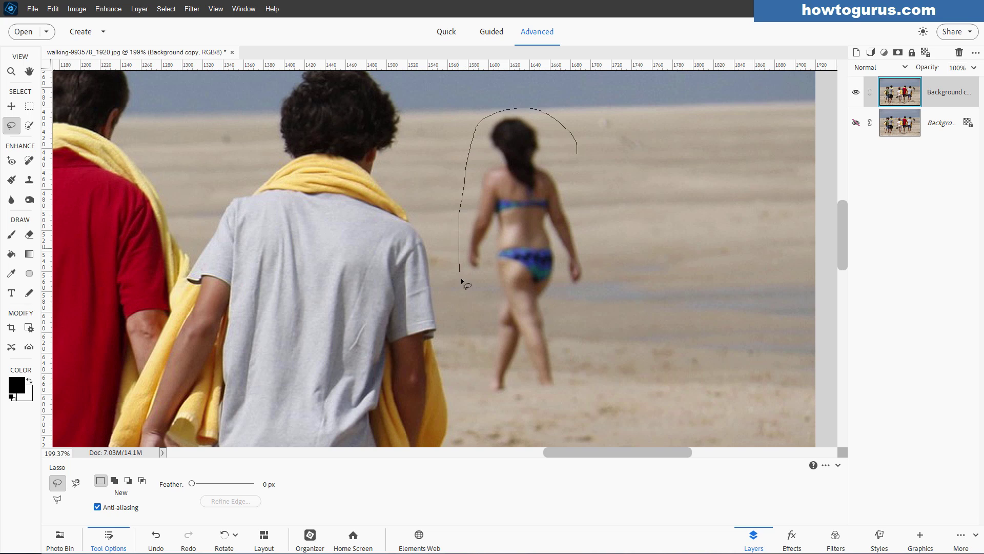
left_click_drag(584, 362, 600, 243)
left_click_drag(578, 150, 579, 151)
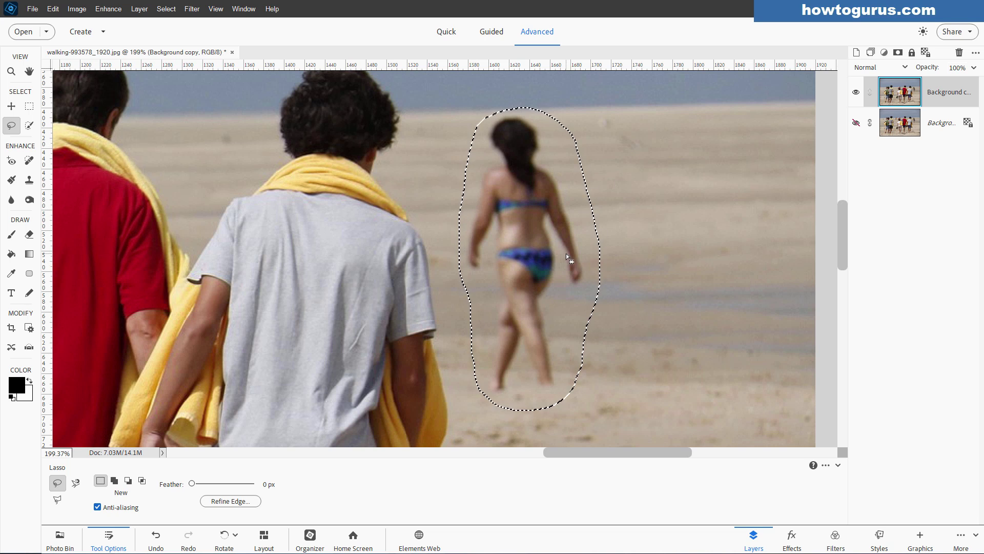
Content-Aware fill the selection over the girl and deselect
left_click(53, 9)
left_click(77, 126)
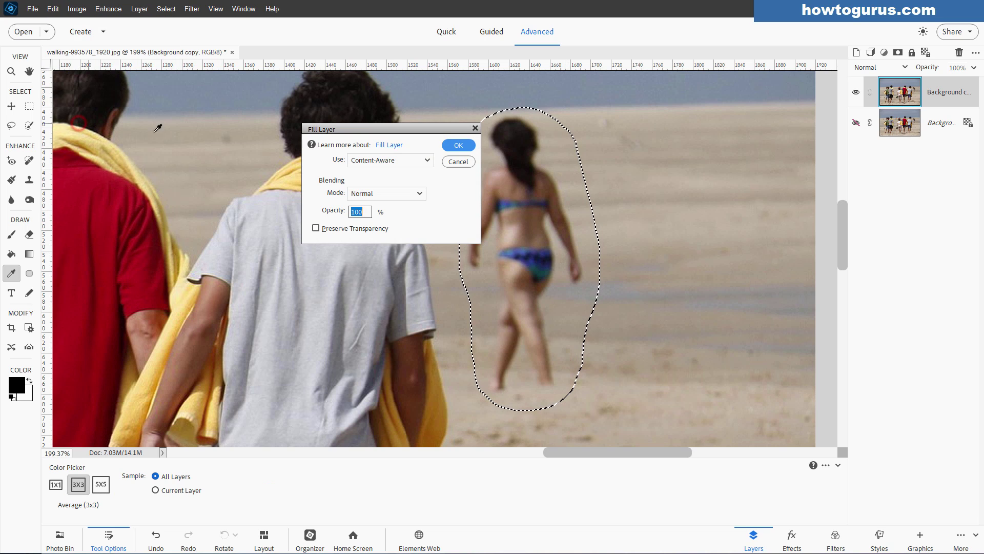
left_click(451, 145)
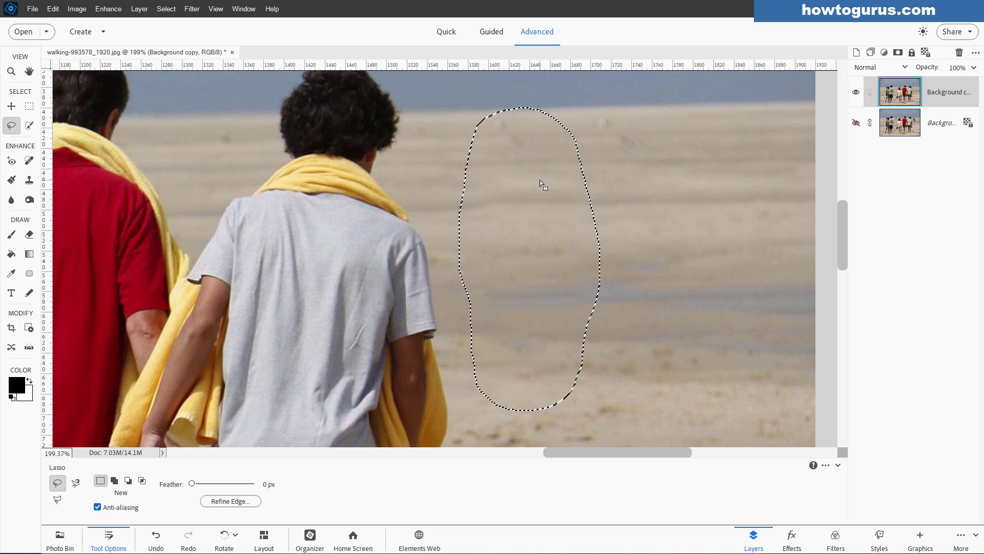
key("ctrl+d")
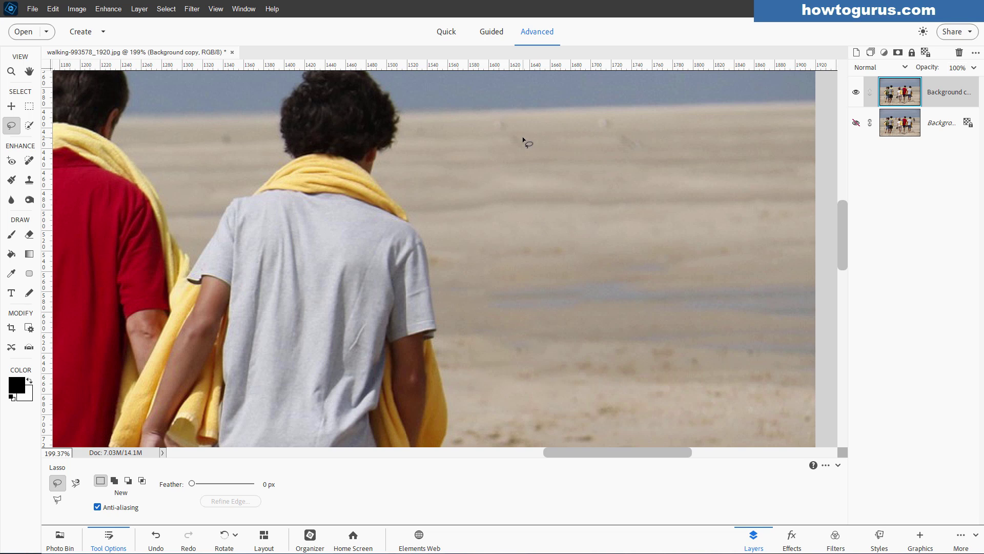
Select the Clone Stamp with a 65 px soft brush
left_click(29, 180)
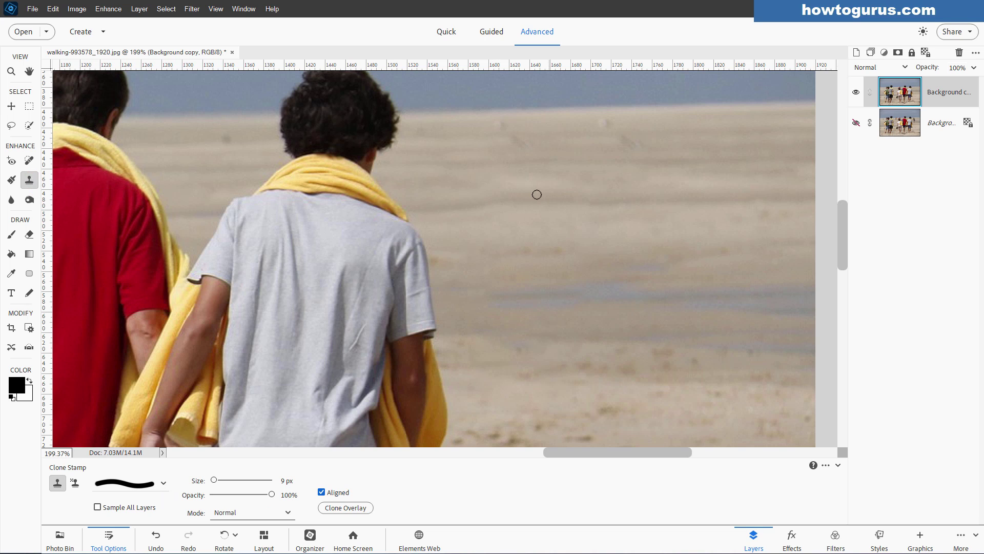
left_click(163, 484)
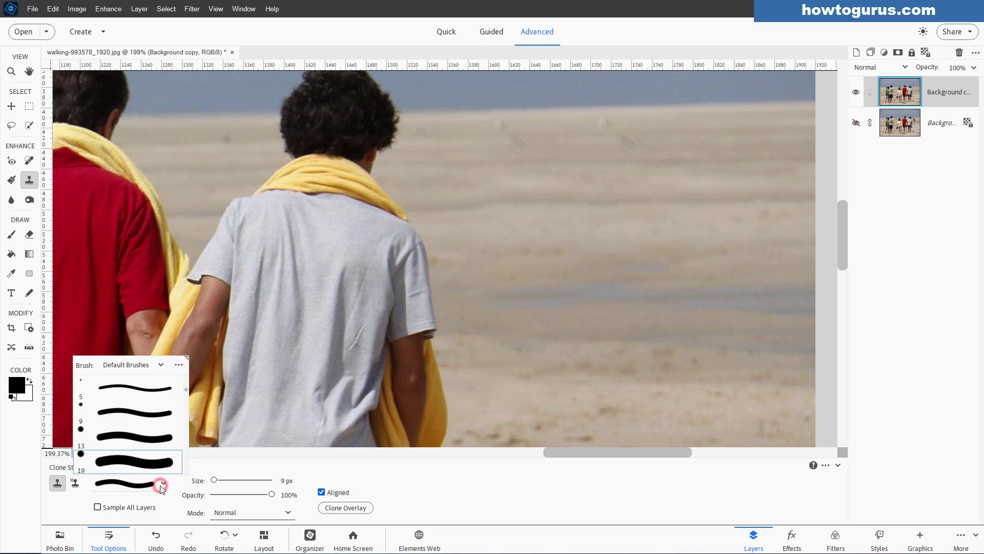
scroll(157, 425, "down", 3)
scroll(157, 424, "down", 6)
scroll(155, 425, "down", 1)
left_click(103, 412)
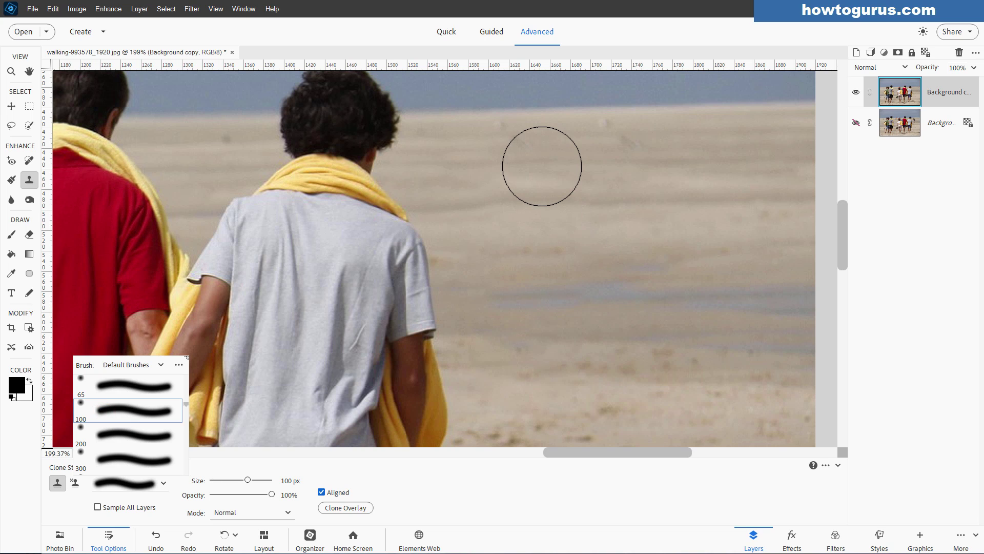
left_click(120, 390)
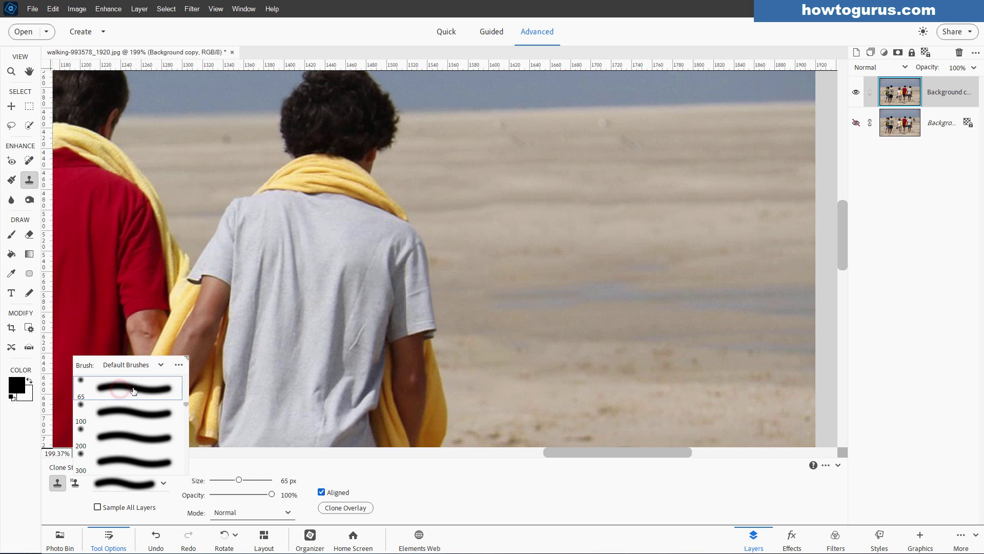
left_click(529, 207)
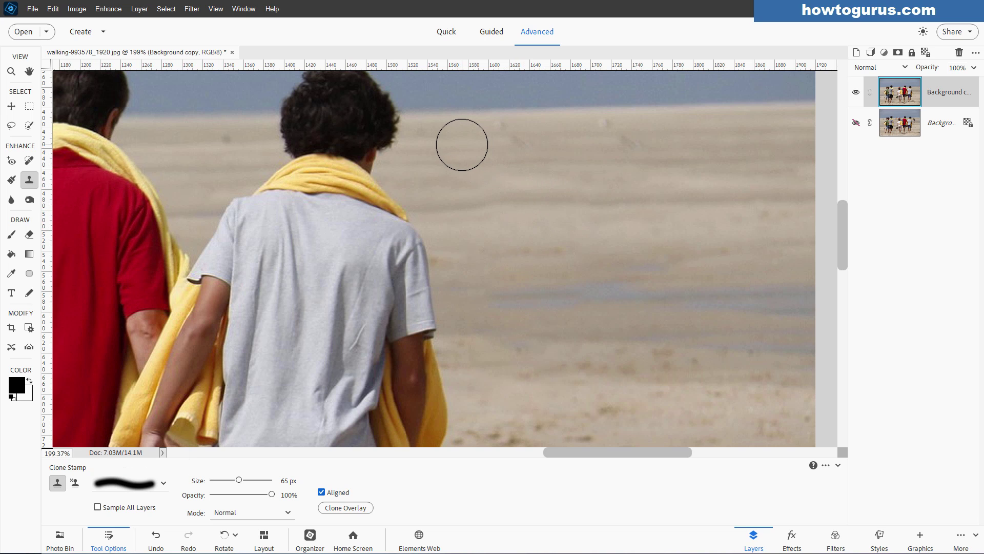
Sample the sand near the horizon as clone source and undo a test stroke into the sky
key("alt")
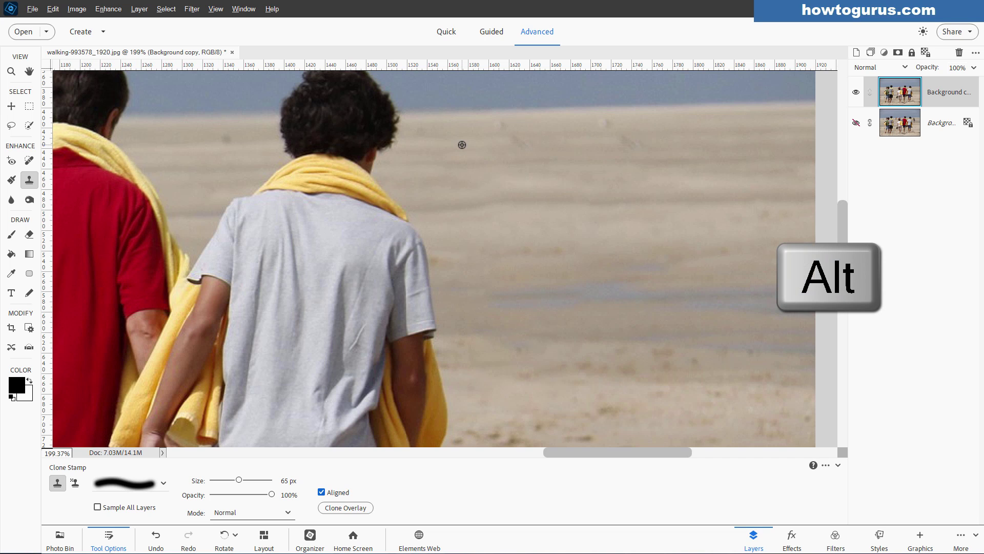
left_click(462, 145, "alt")
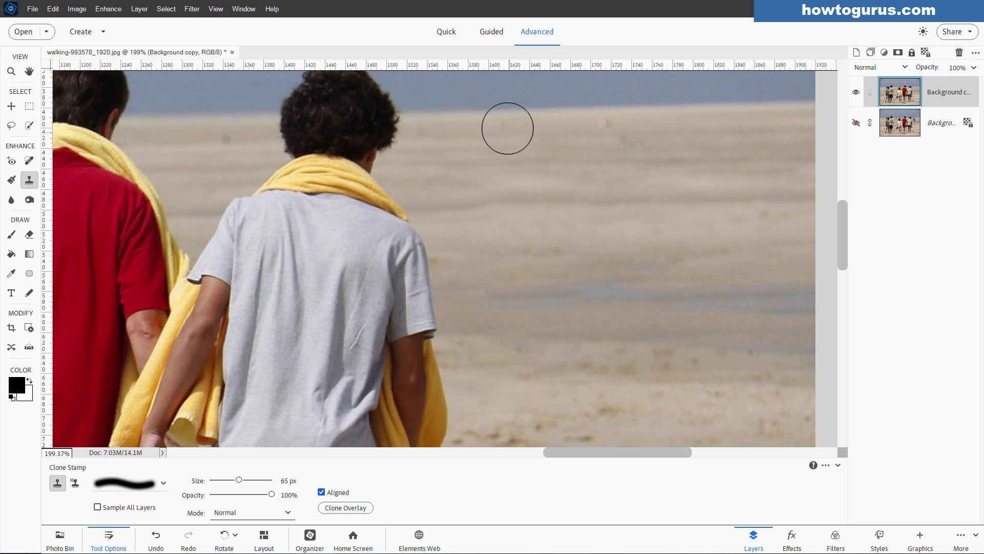
mouse_move(506, 125)
left_mouse_down()
mouse_move(490, 90)
mouse_move(505, 92)
mouse_move(468, 92)
mouse_move(479, 97)
left_mouse_up()
key("ctrl+z")
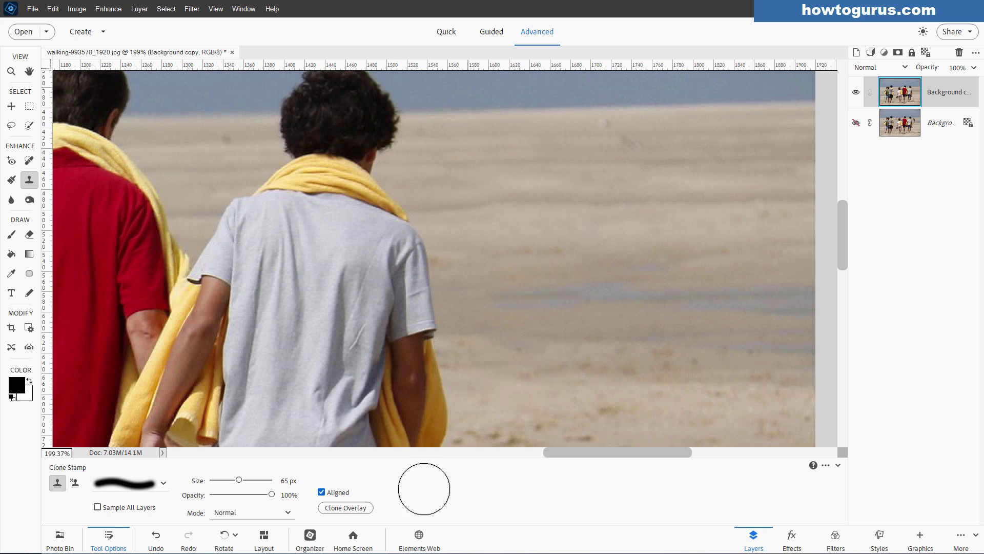
Clone shirt texture over the grey-shirted boy's arm, then zoom out to the whole photo
left_click(362, 509)
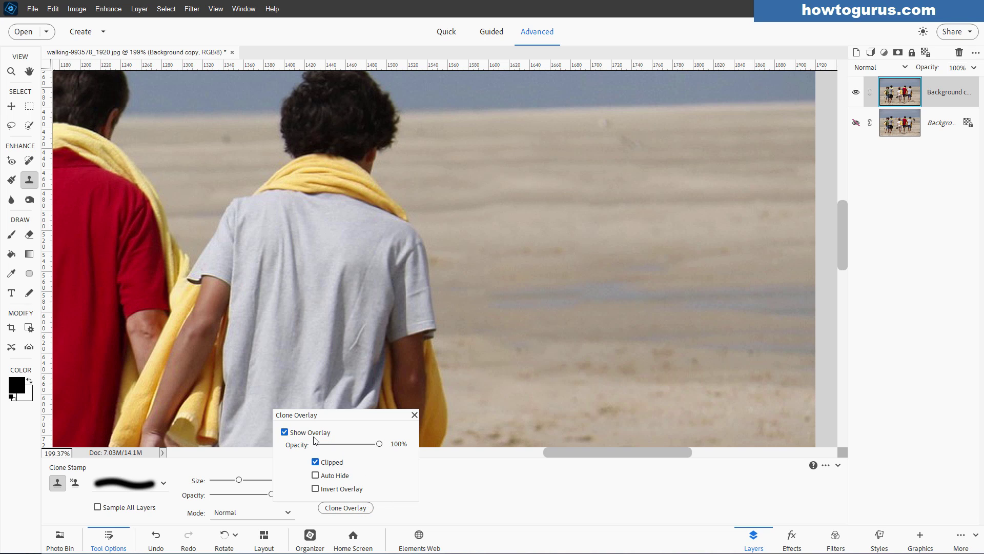
left_click(414, 415)
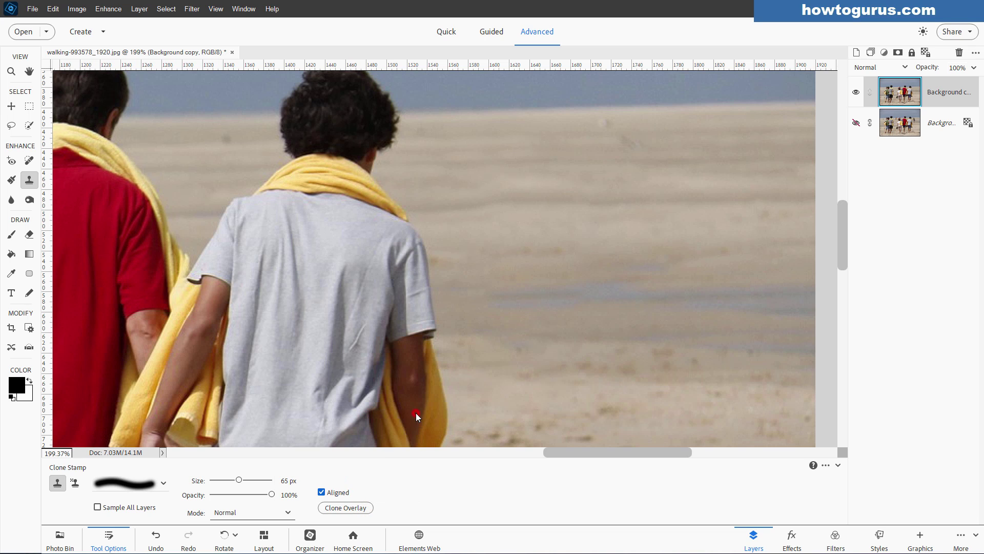
left_click_drag(405, 359, 403, 358)
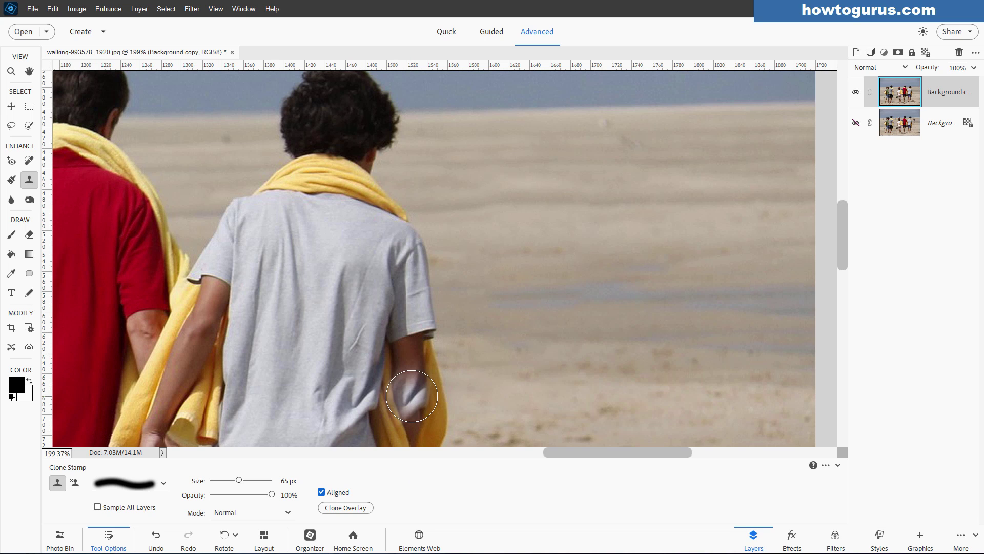
left_click_drag(395, 392, 412, 382)
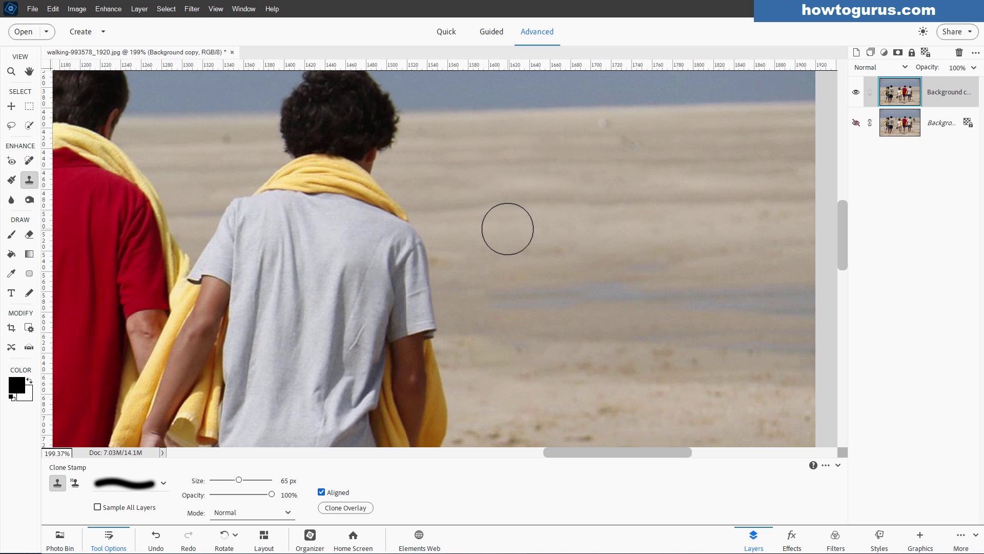
left_click_drag(510, 211, 760, 260)
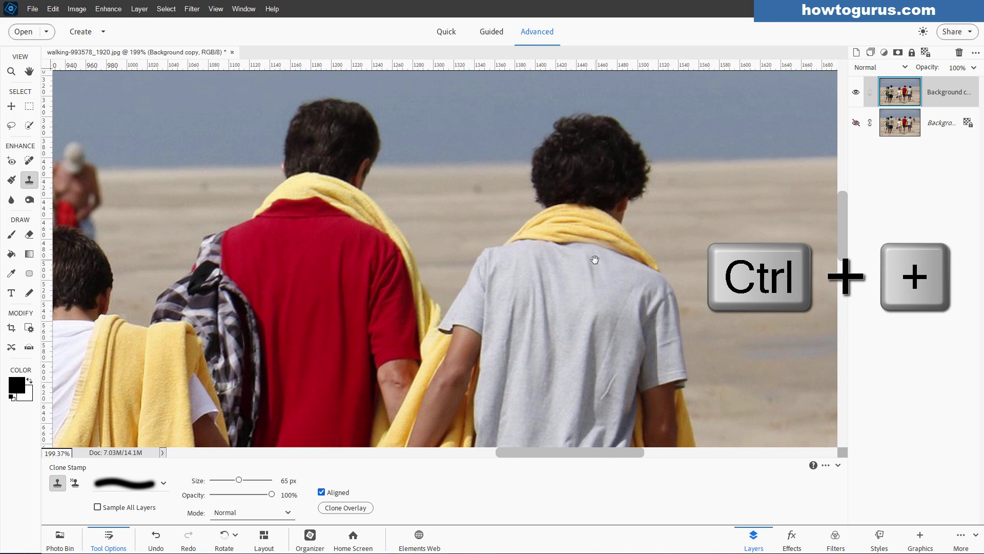
key("ctrl+0")
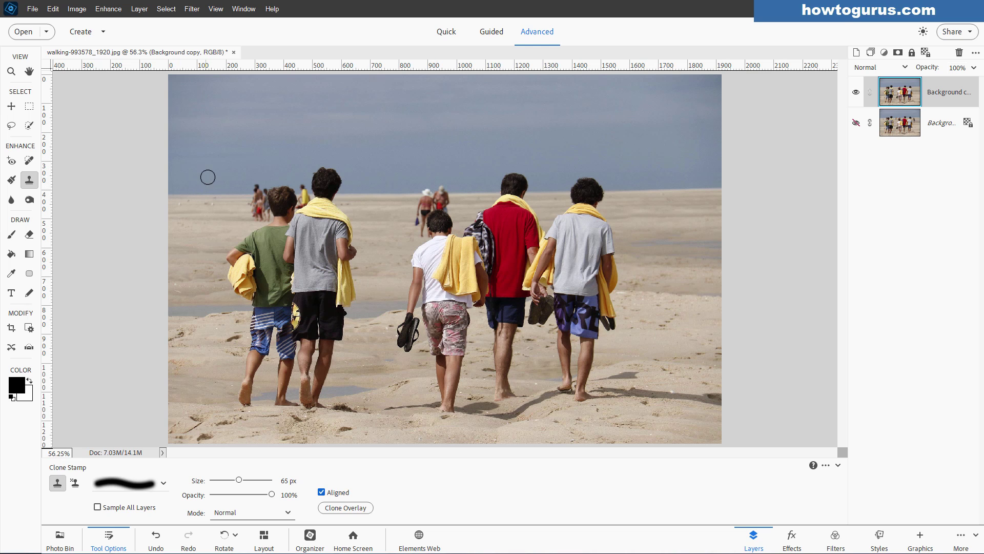
Undo the stray cloned smudge in the sky and pan to the boys with the Lasso
left_click(352, 179)
key("ctrl+z")
scroll(408, 237, "up", 5)
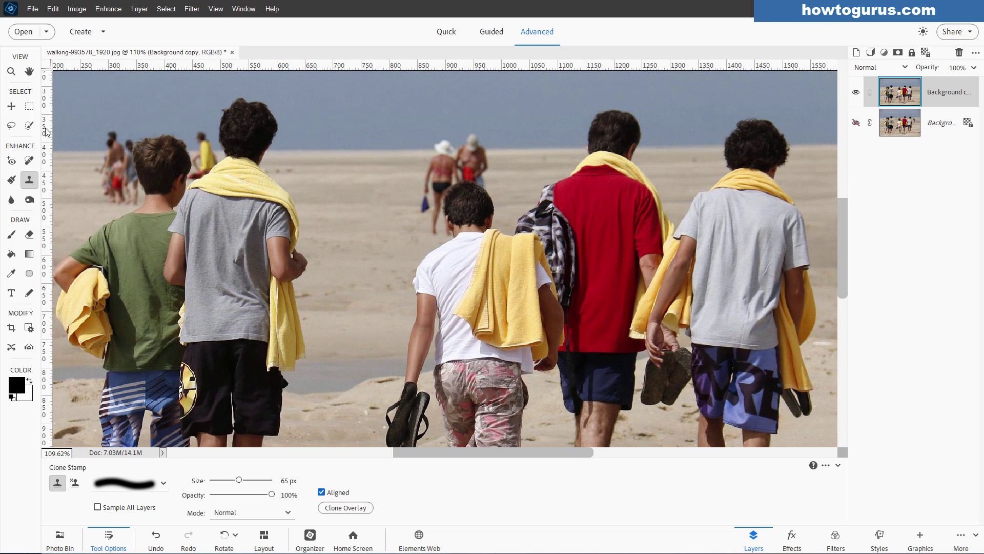
left_click(12, 125)
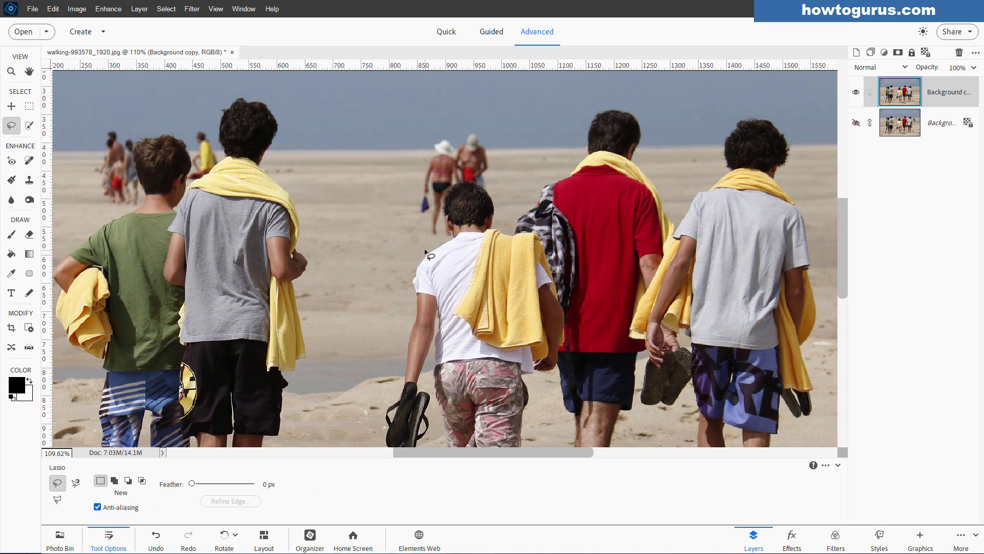
key("space")
left_click_drag(473, 240, 423, 301)
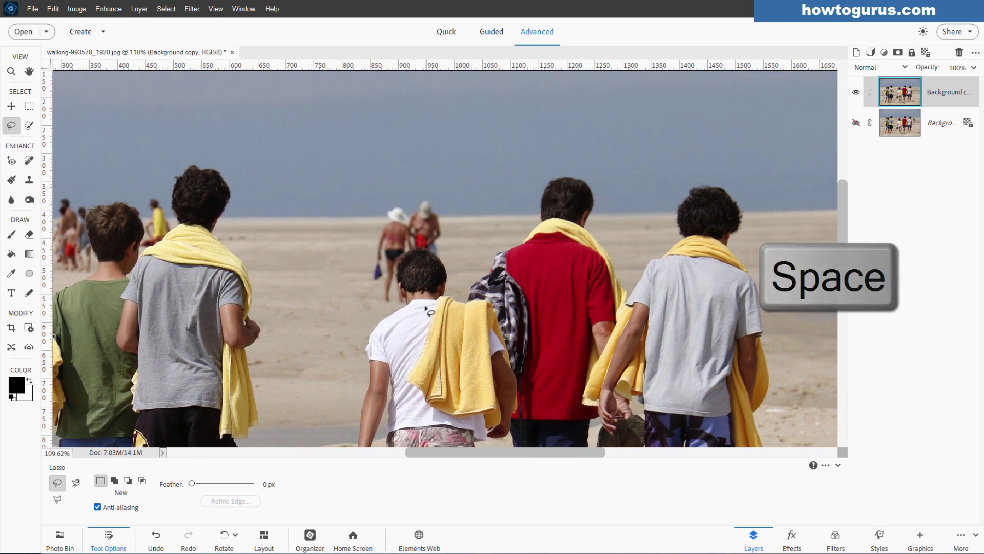
scroll(424, 302, "up", 4)
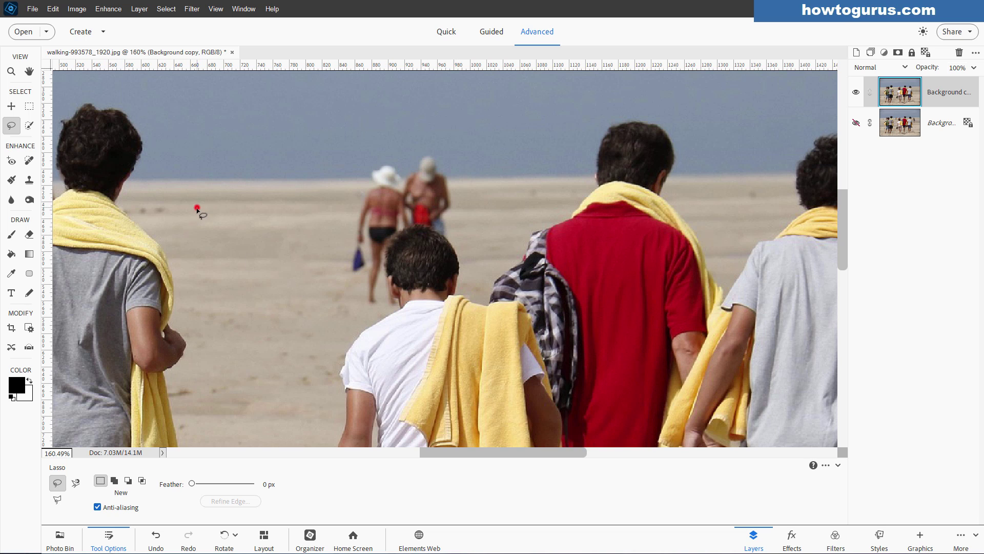
Draw and clear a trial lasso on the sand, then set Polygonal Lasso to Subtract
left_click_drag(197, 211, 217, 239)
left_click_drag(281, 225, 281, 222)
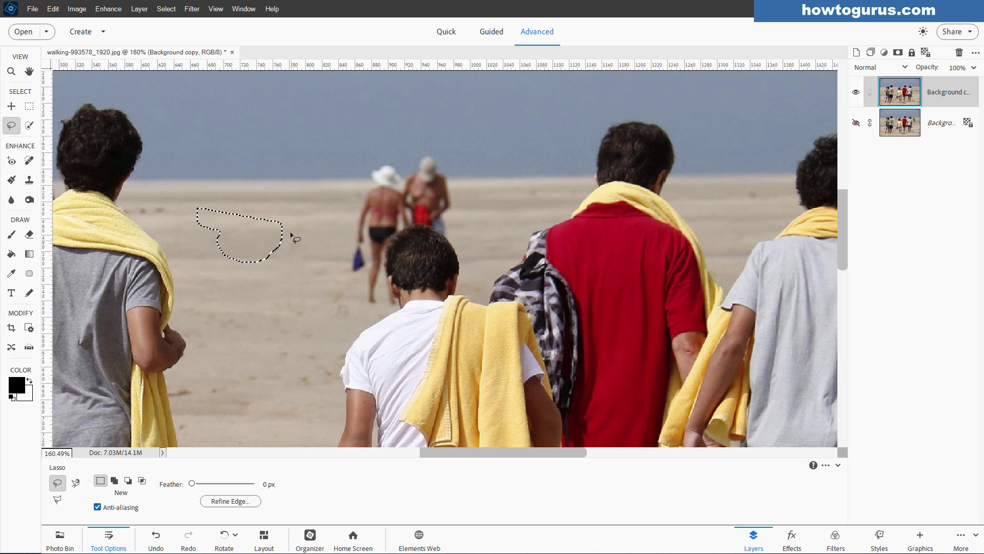
left_click(257, 245)
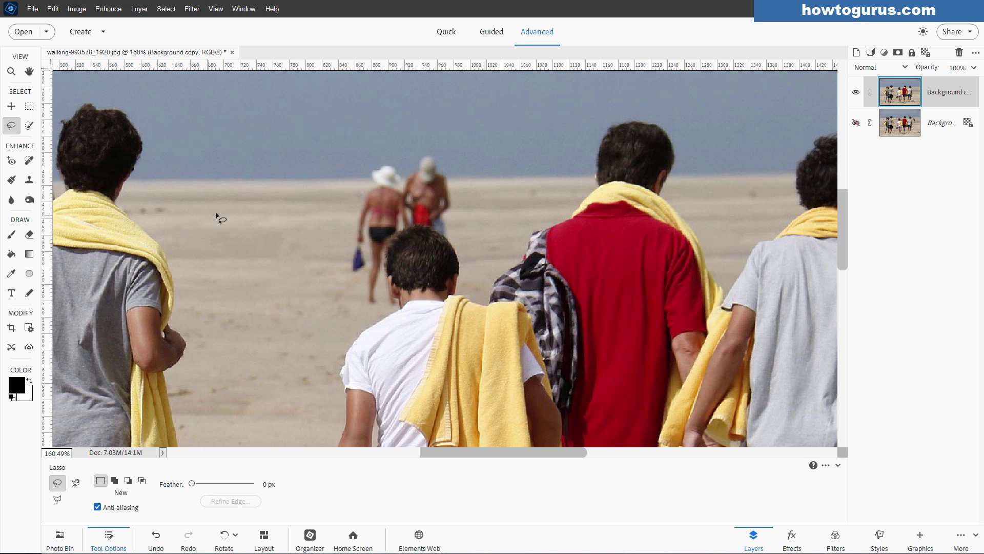
left_click(57, 498)
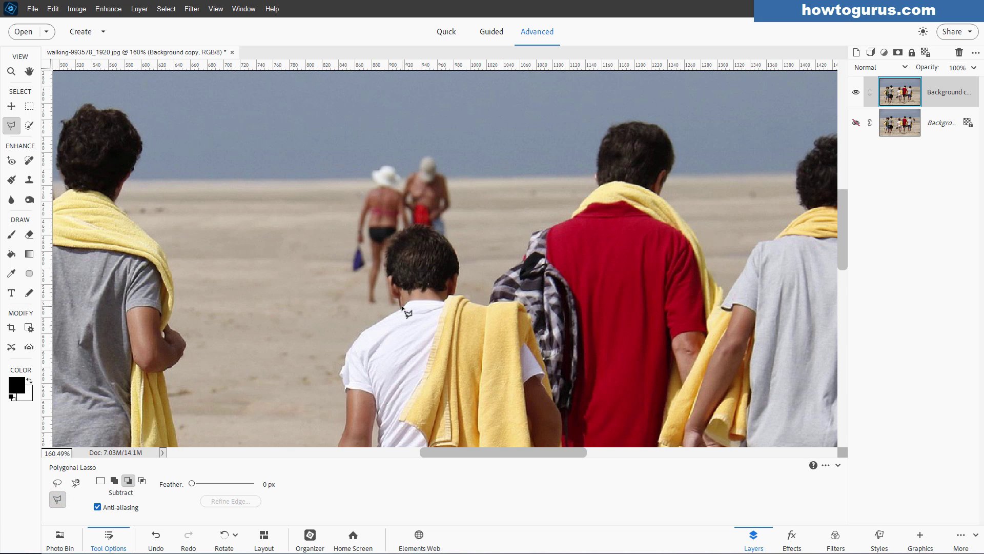
Place polygonal points from the white shirt's edge up the neck and hair to the crown
scroll(408, 313, "up", 8)
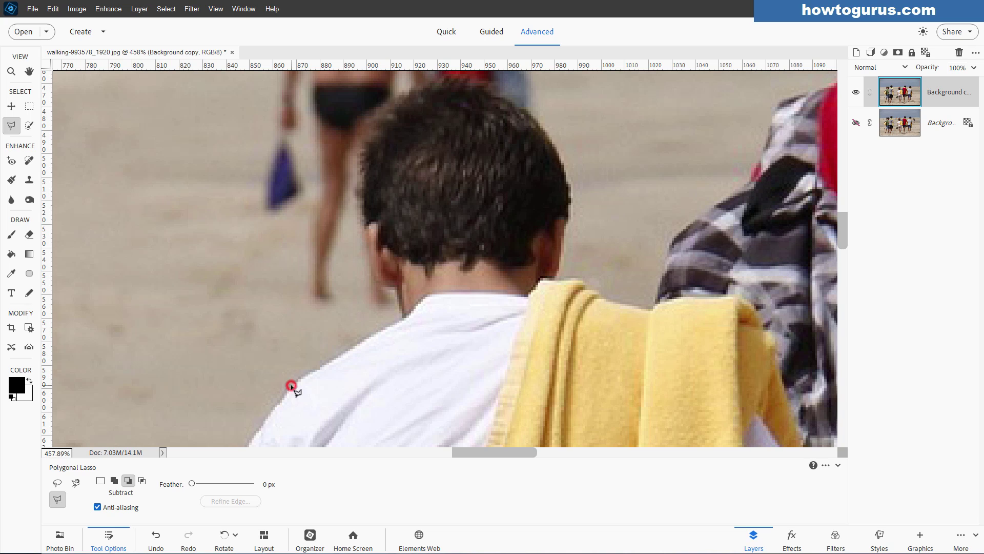
left_click(291, 384)
left_click(309, 374)
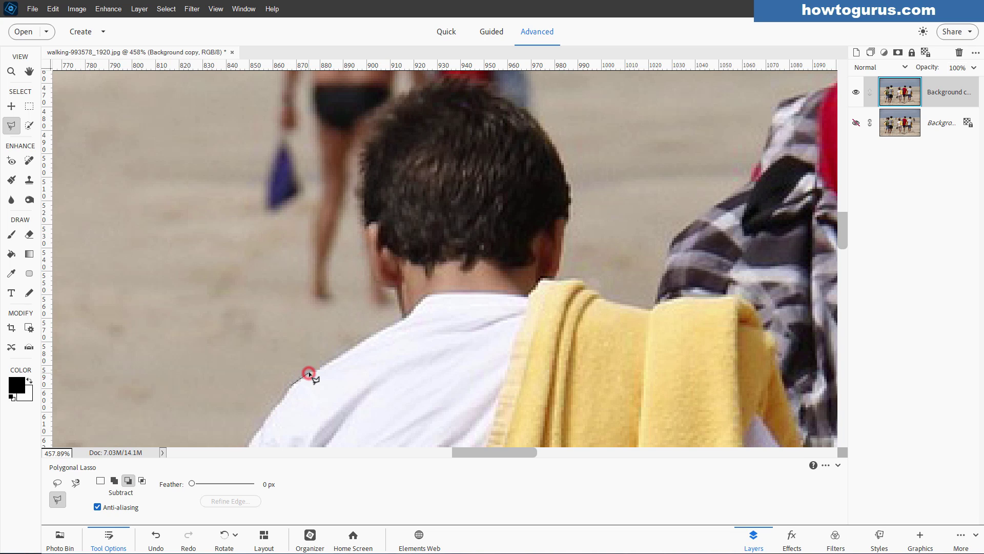
left_click(355, 344)
left_click(384, 288)
left_click(360, 220)
left_click(355, 191)
left_click(360, 173)
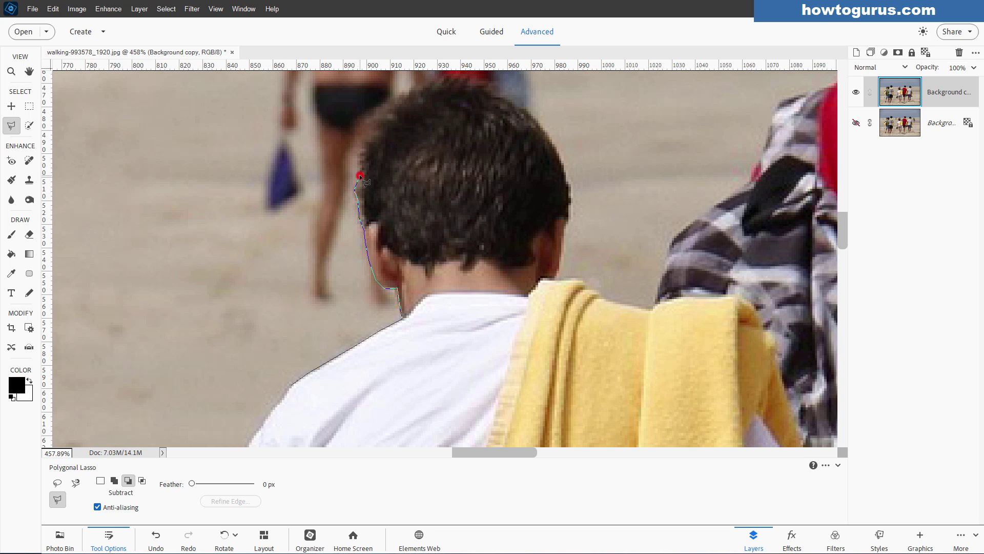
left_click(362, 138)
left_click(383, 106)
left_click(419, 87)
Continue the outline down the right of the head and around the beachgoers behind
left_click(530, 110)
left_click(541, 125)
left_click(587, 153)
left_click(634, 96)
key("space")
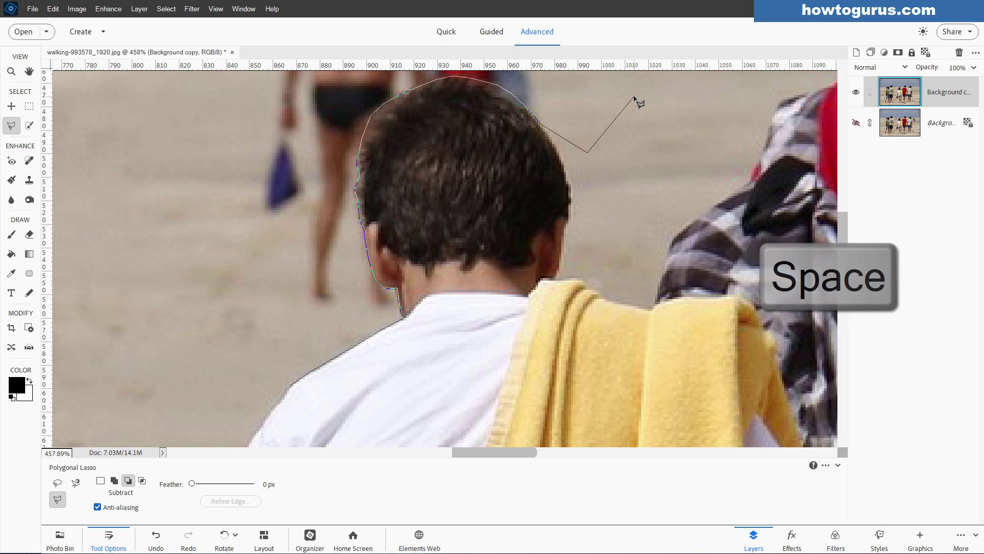
left_click_drag(639, 146, 650, 343)
left_click(661, 159)
left_click(630, 96)
left_click(630, 96)
key("space")
mouse_move(628, 94)
left_mouse_down()
mouse_move(678, 268)
mouse_move(686, 269)
left_mouse_up()
Bring the outline down the left side back to the shirt and close the selection
left_click(622, 205)
left_click(405, 230)
left_click(331, 337)
left_click_drag(312, 388, 285, 155)
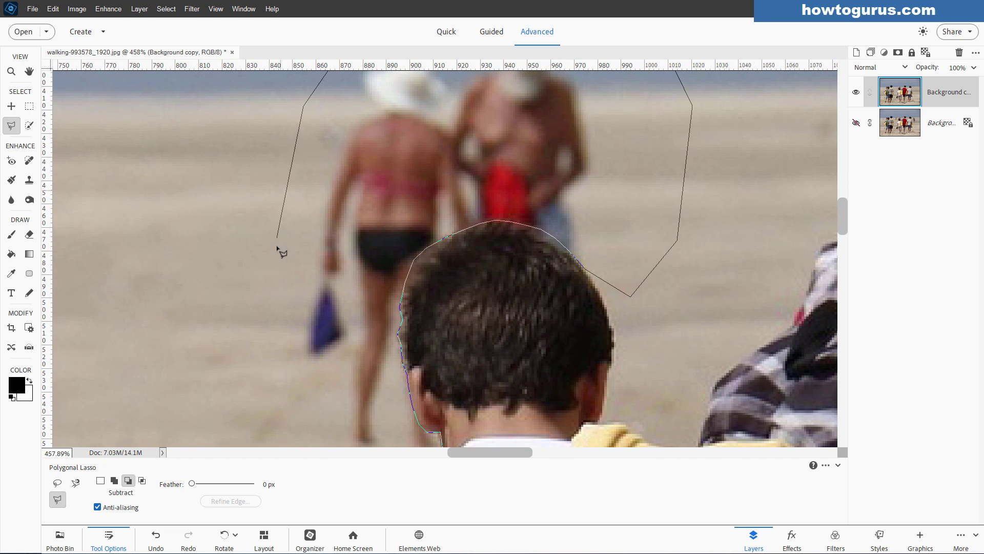
left_click(271, 356)
key("space")
left_click_drag(270, 382, 223, 203)
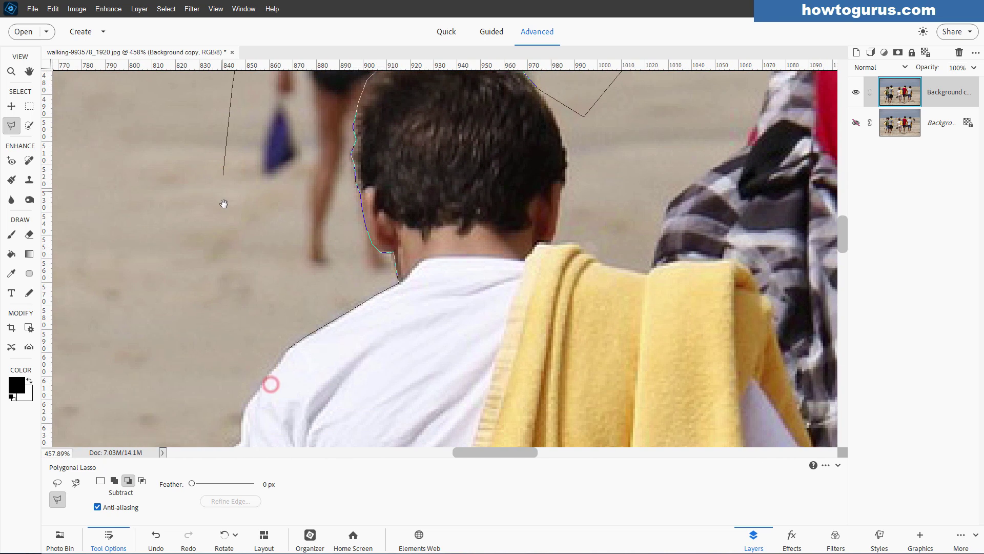
left_click(253, 277)
left_click(288, 348)
left_click(504, 188)
left_click_drag(532, 232, 516, 290)
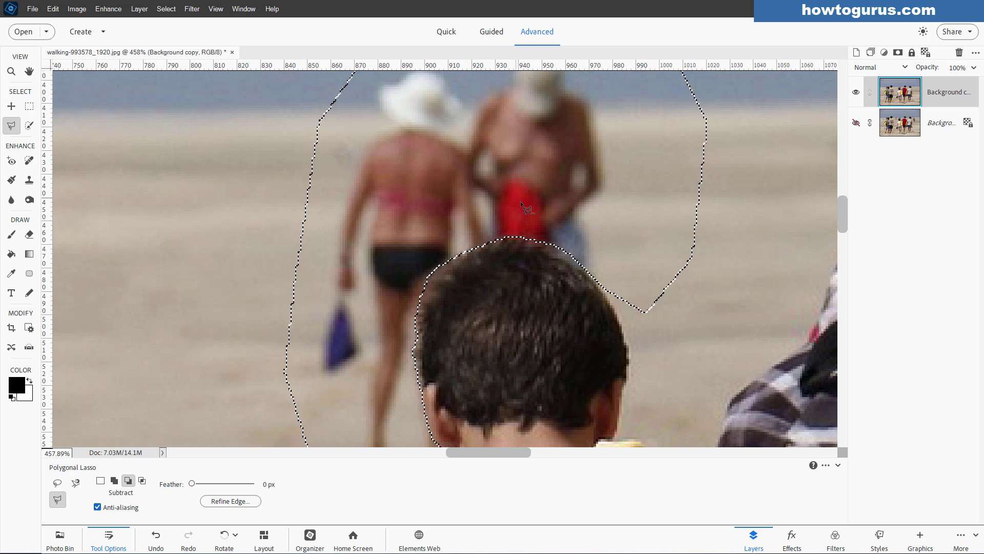
left_click_drag(450, 200, 451, 255)
left_click_drag(208, 239, 333, 246)
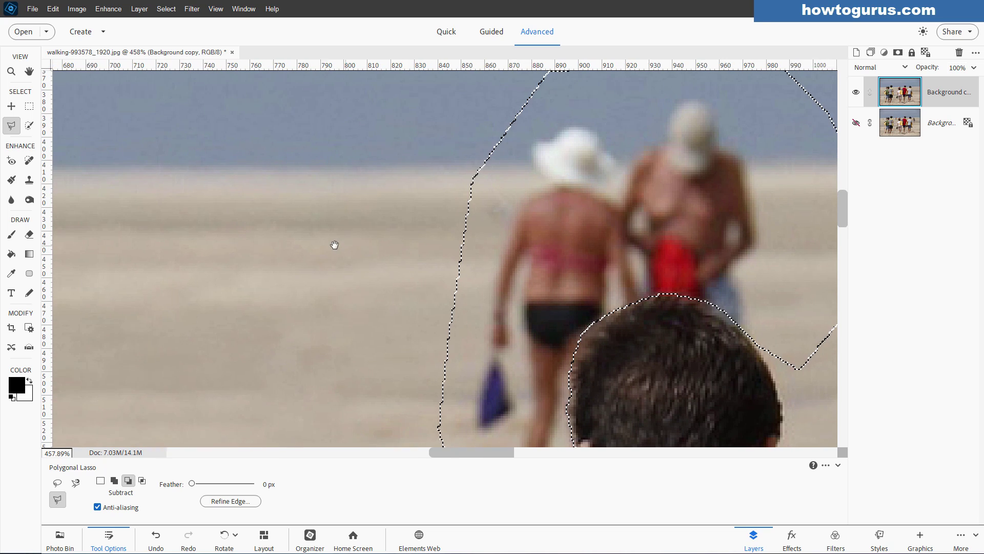
Clone clean beach sand and sky over the two beachgoers behind the boy's head
left_click(30, 180)
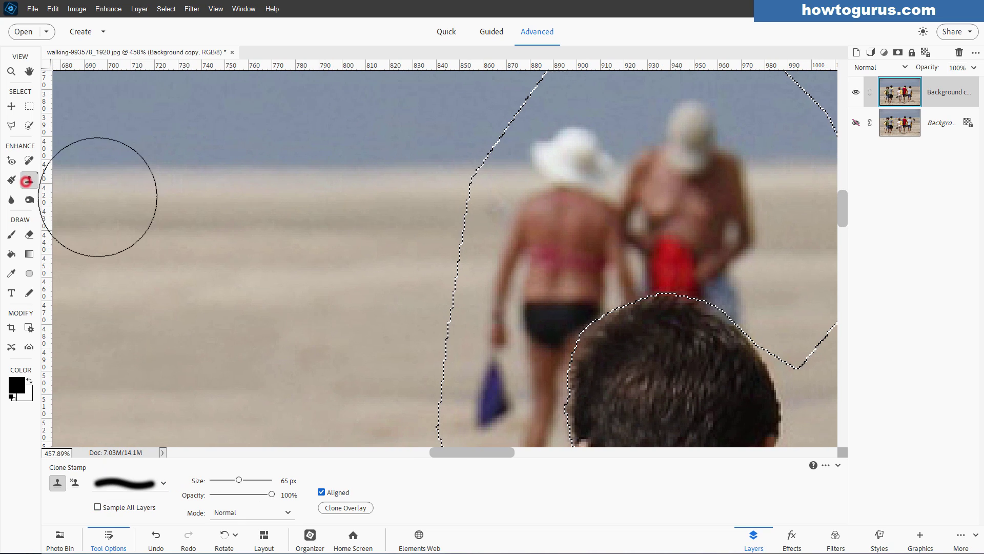
left_click(192, 170, "alt")
left_click(548, 166)
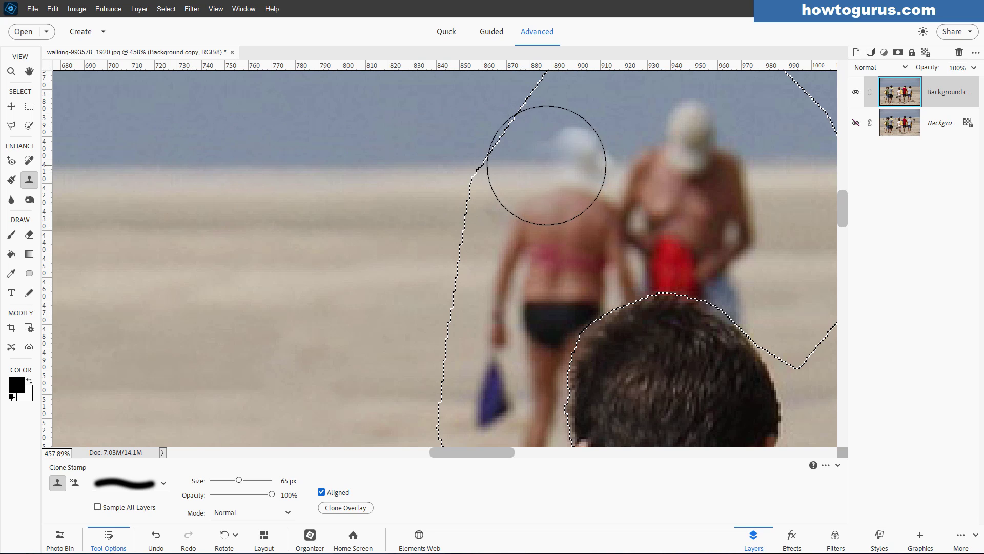
mouse_move(548, 166)
left_mouse_down()
mouse_move(607, 166)
mouse_move(559, 175)
mouse_move(556, 160)
mouse_move(576, 155)
mouse_move(596, 174)
mouse_move(662, 129)
mouse_move(709, 172)
mouse_move(729, 163)
mouse_move(714, 256)
mouse_move(720, 278)
mouse_move(744, 278)
mouse_move(726, 200)
mouse_move(619, 270)
mouse_move(575, 263)
mouse_move(567, 235)
mouse_move(551, 240)
mouse_move(515, 305)
mouse_move(542, 323)
mouse_move(524, 343)
mouse_move(503, 125)
mouse_move(516, 264)
left_mouse_up()
Save the retouched photo and drop the selection
key("space")
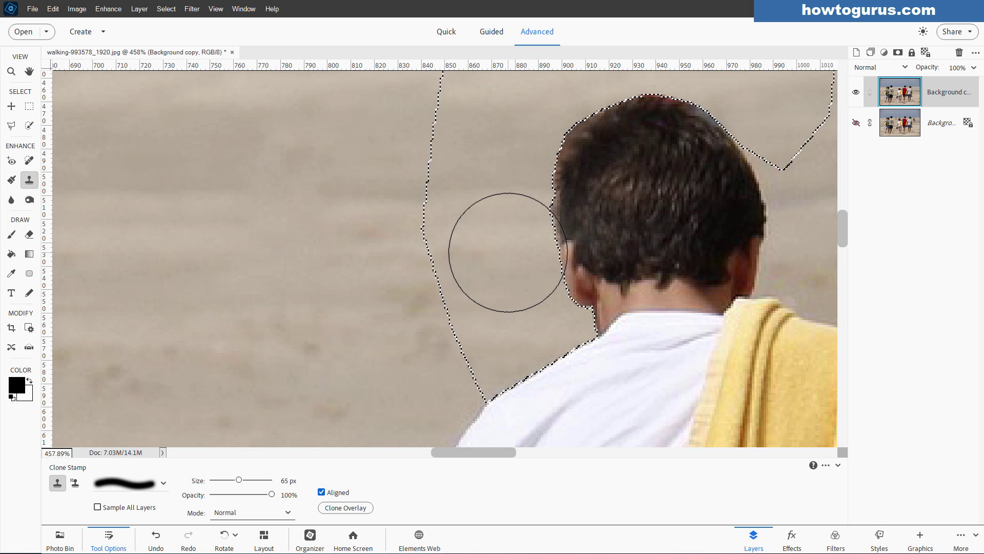
scroll(508, 252, "down", 3)
key("ctrl+s")
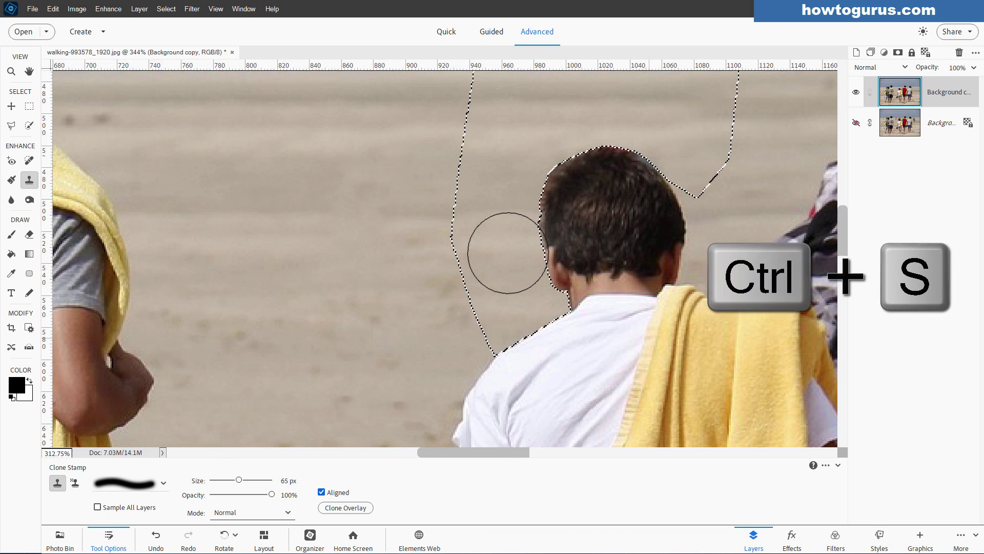
key("ctrl+d")
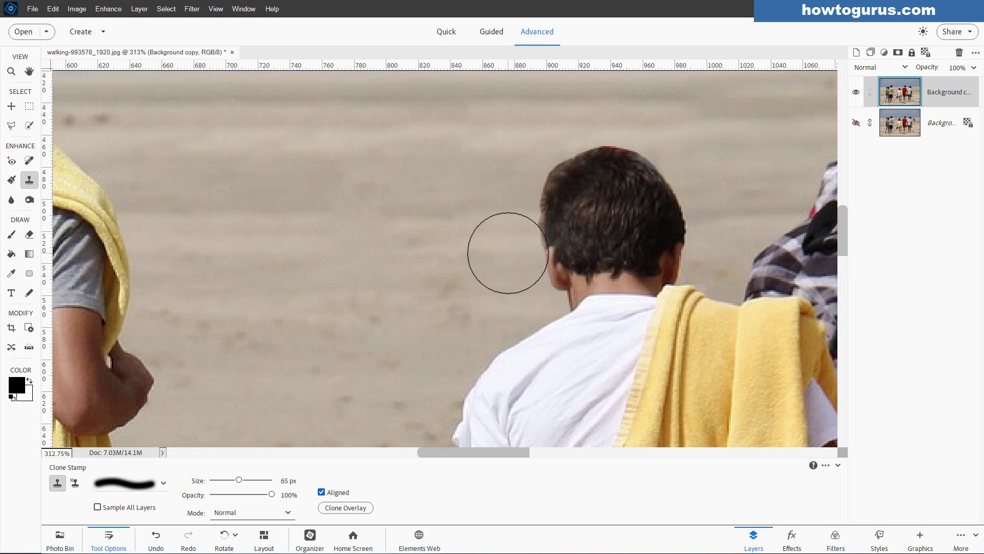
Undo the head patch and set the Clone Stamp to 6 px at 33% opacity
scroll(507, 253, "down", 4)
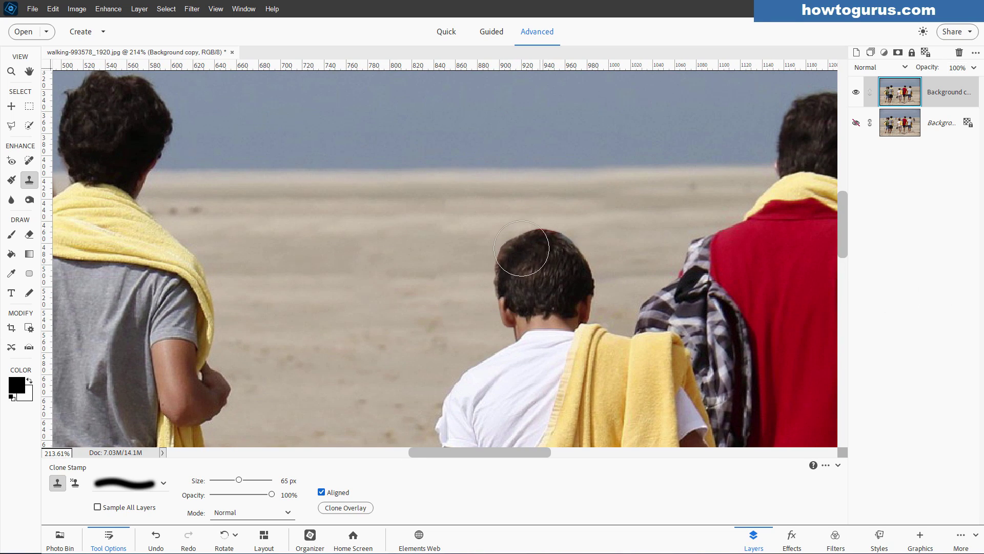
left_click(521, 247)
scroll(521, 248, "up", 5)
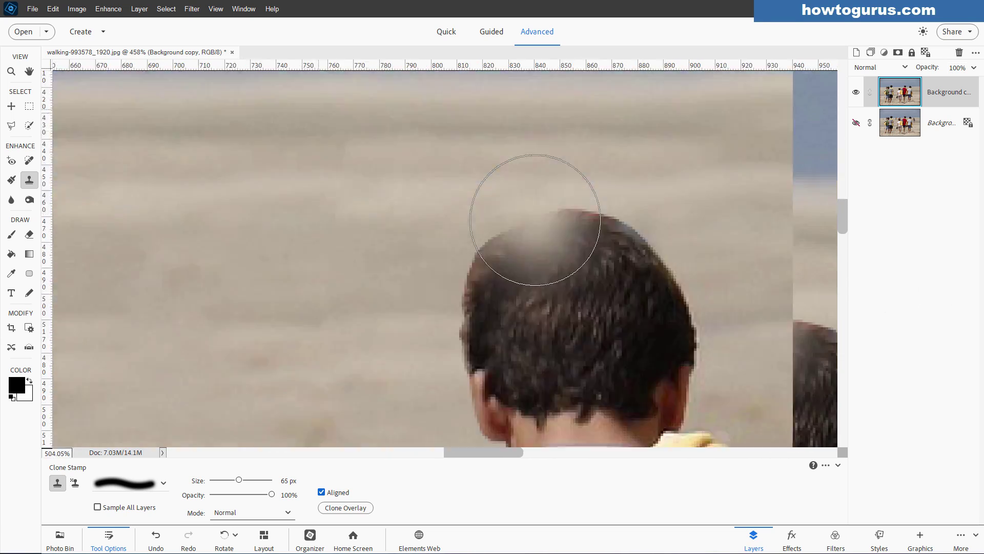
key("ctrl+z")
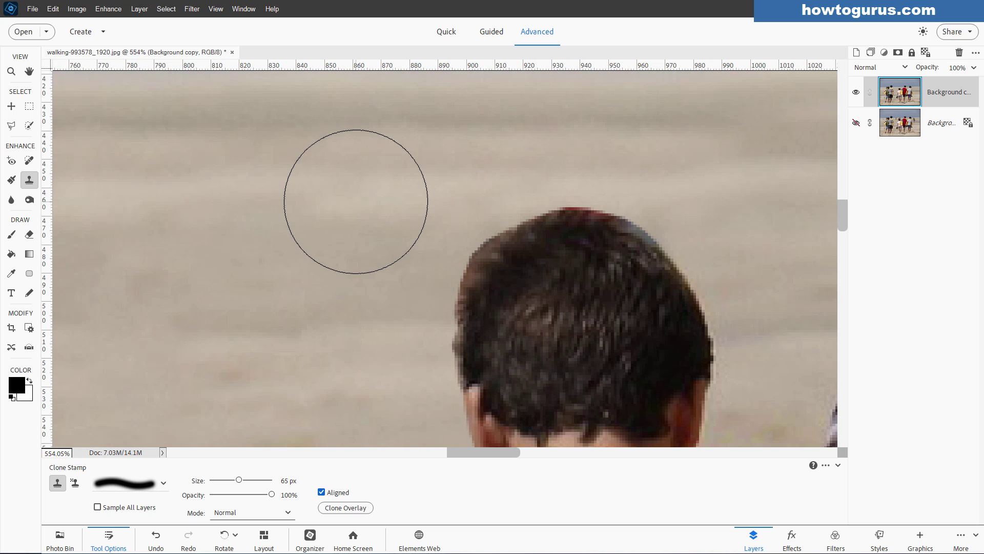
key("bracketleft")
key("bracketleft")
key("bracketleft")
key("bracketleft")
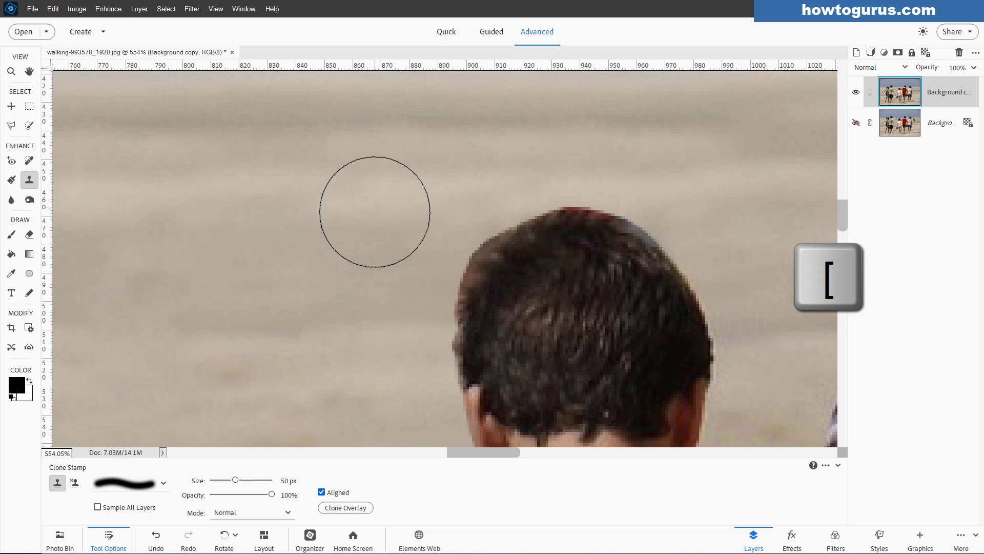
key("bracketleft")
key("bracketleft")
key("bracketleft")
key("bracketleft")
key("bracketleft")
key("bracketleft")
key("bracketleft")
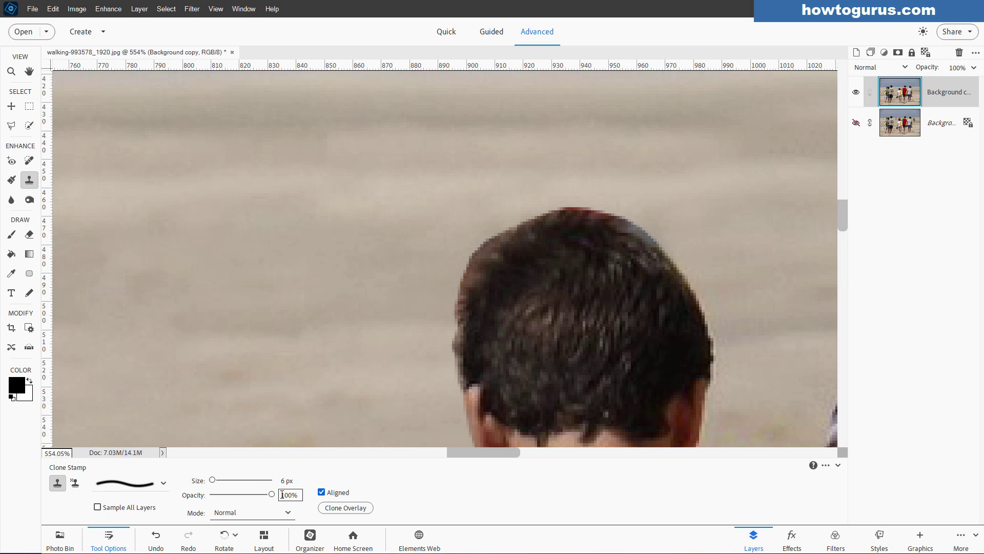
left_click_drag(271, 496, 232, 501)
Soften the left hair edge of the white-shirted boy with light clone dabs
mouse_move(465, 275)
left_mouse_down()
mouse_move(462, 302)
mouse_move(452, 324)
mouse_move(478, 260)
mouse_move(468, 253)
mouse_move(472, 262)
mouse_move(485, 236)
mouse_move(478, 241)
mouse_move(493, 248)
mouse_move(497, 228)
mouse_move(518, 225)
mouse_move(519, 234)
mouse_move(529, 215)
mouse_move(513, 215)
mouse_move(562, 209)
mouse_move(551, 201)
mouse_move(602, 212)
mouse_move(558, 204)
mouse_move(549, 211)
mouse_move(579, 206)
mouse_move(516, 224)
left_mouse_up()
left_click(469, 255)
left_click_drag(469, 255, 464, 266)
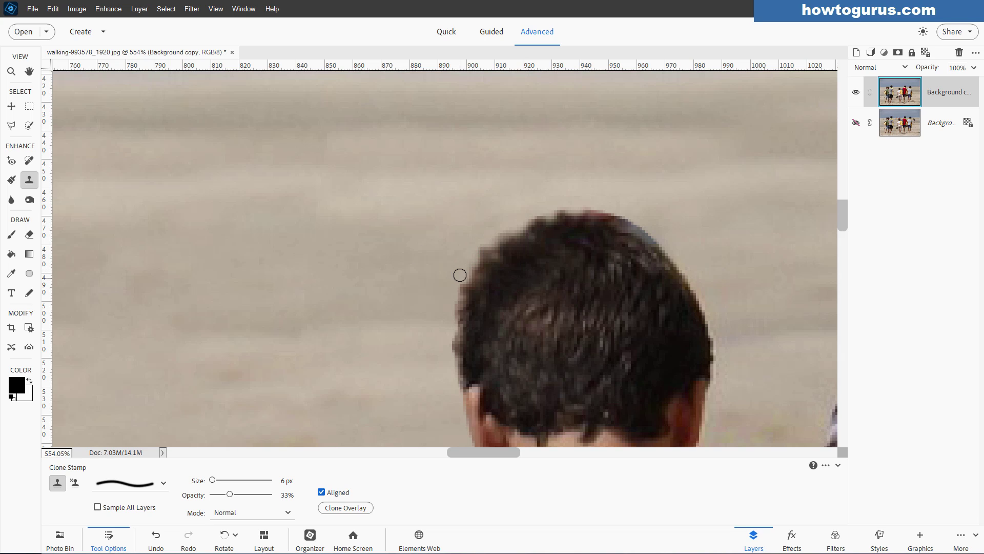
left_click(461, 271)
left_click(468, 260)
left_click(453, 293)
left_click(455, 300)
left_click(455, 295)
left_click(454, 301)
Blend the crown and right side of the hair into the sand, then view the whole photo
left_click(636, 219)
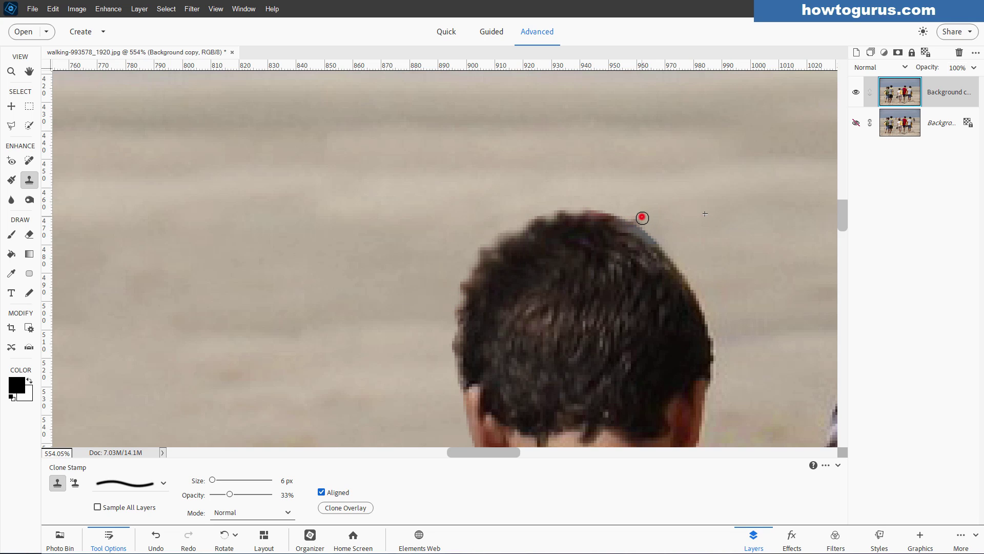
mouse_move(642, 217)
left_mouse_down()
mouse_move(697, 284)
mouse_move(699, 308)
mouse_move(712, 309)
mouse_move(718, 342)
mouse_move(710, 333)
left_mouse_up()
left_click(655, 236)
left_click(675, 251)
left_click(670, 253)
scroll(641, 256, "down", 5)
scroll(590, 266, "left", 3)
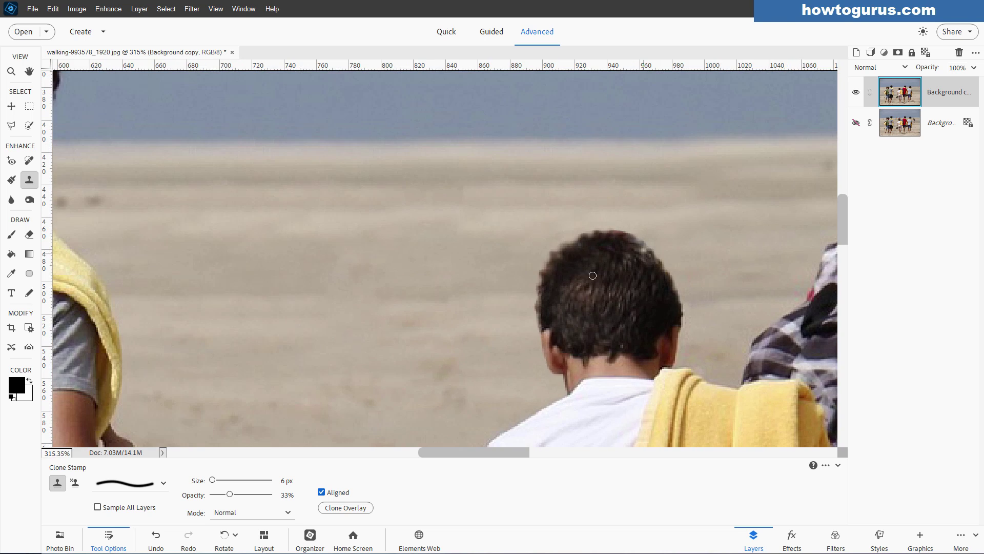
scroll(576, 278, "up", 2)
scroll(576, 278, "down", 6)
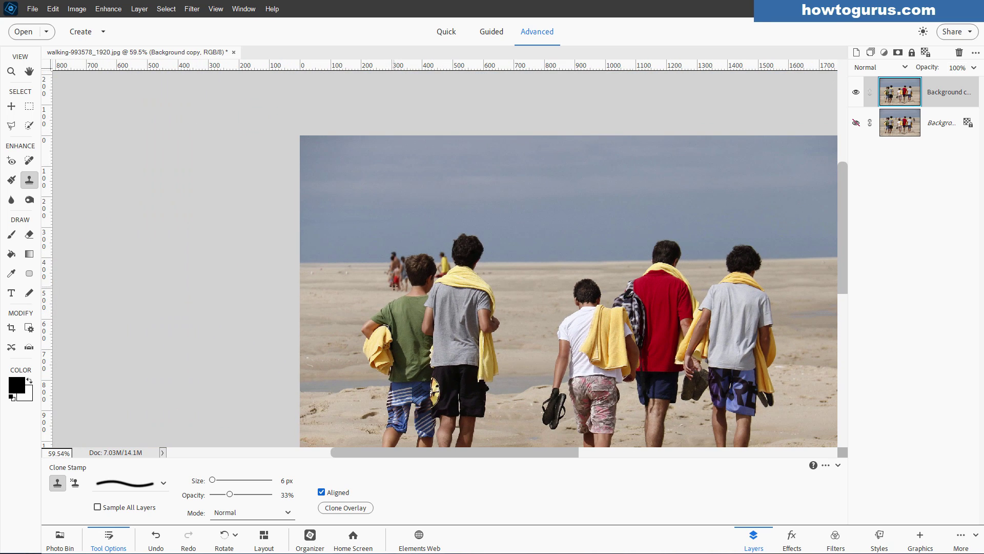
Trace a first Polygonal Lasso outline along the boy's shoulder, then discard it
scroll(402, 282, "up", 6)
scroll(401, 283, "up", 2)
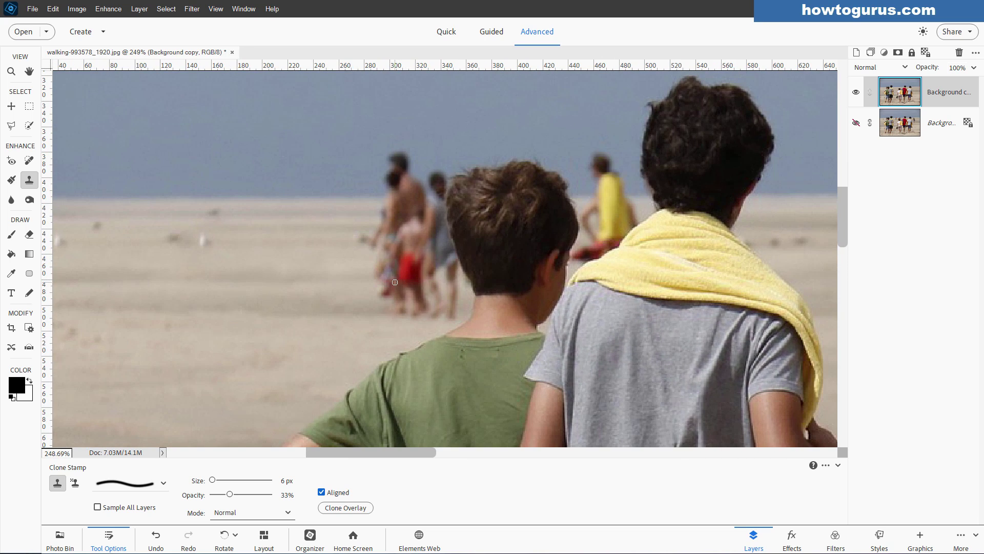
left_click(10, 127)
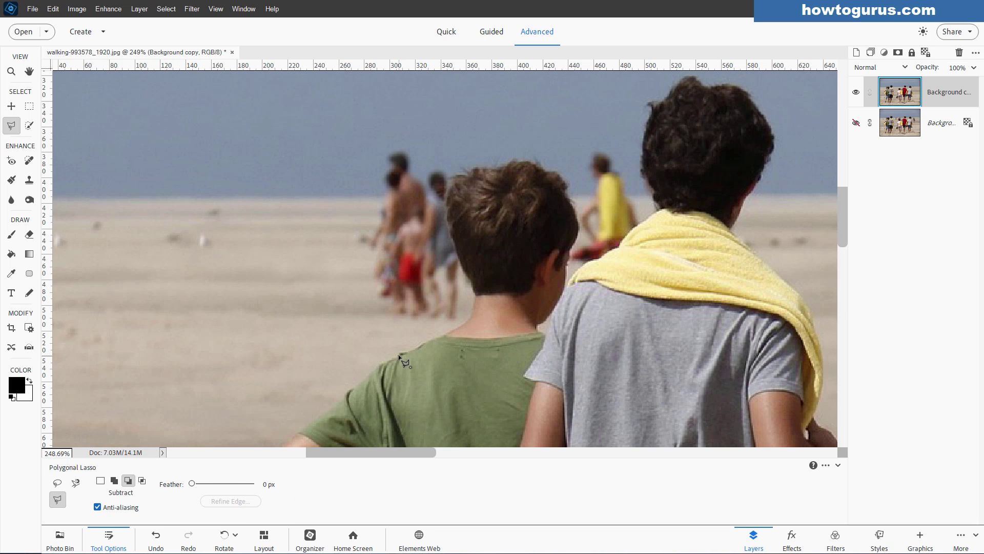
left_click(400, 354)
left_click(410, 351)
left_click(420, 345)
left_click(439, 337)
left_click(451, 332)
double_click(470, 318)
key("ctrl+d")
Restart the outline along the shoulder, up the neck and over the green-shirted boy's hair
left_click(400, 353)
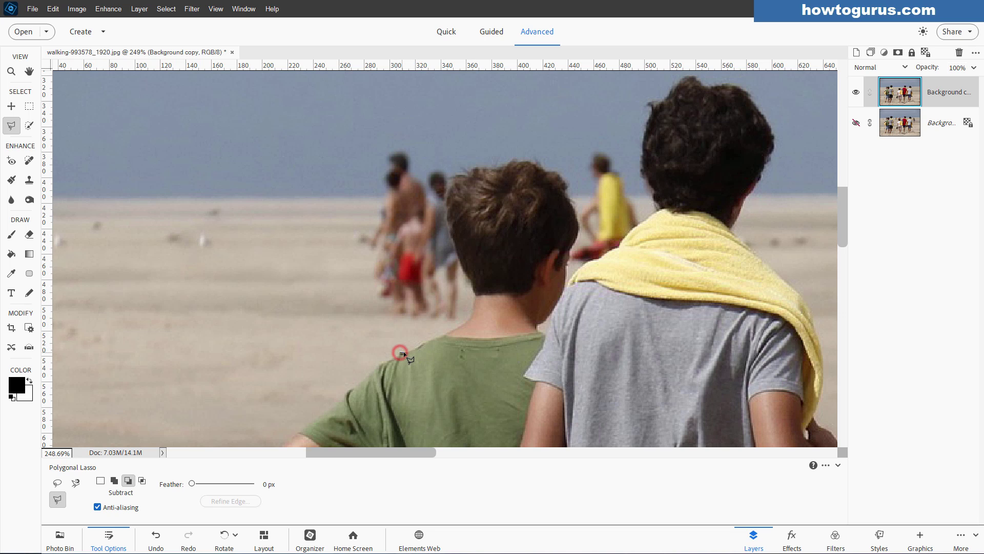
left_click(436, 339)
left_click(451, 331)
left_click(466, 321)
left_click(476, 295)
left_click(452, 187)
left_click(462, 175)
left_click(507, 147)
left_click(542, 148)
left_click(557, 163)
left_click(565, 181)
Carry the outline around the right boy's head and across the sky, then close the selection
left_click(586, 262)
left_click(631, 154)
left_click(631, 117)
left_click(555, 100)
left_click(338, 100)
left_click(290, 231)
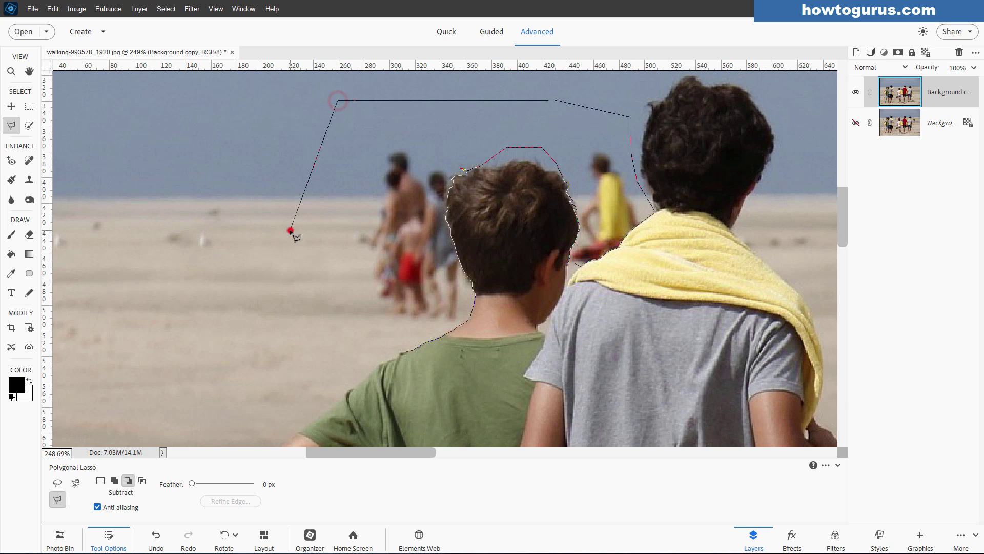
left_click(401, 352)
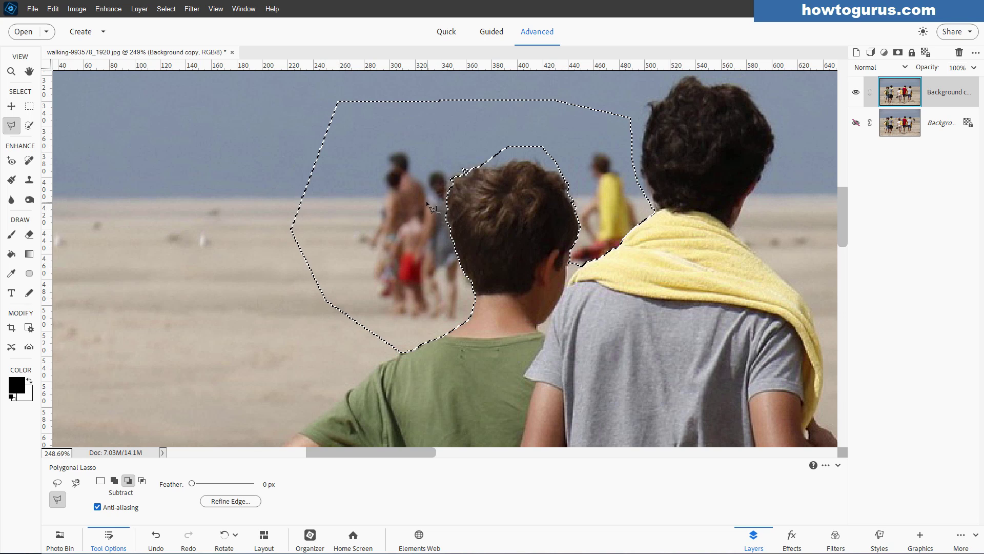
Set up a larger Clone Stamp at 100% opacity sampling clean beach, undoing a test stroke
left_click(29, 181)
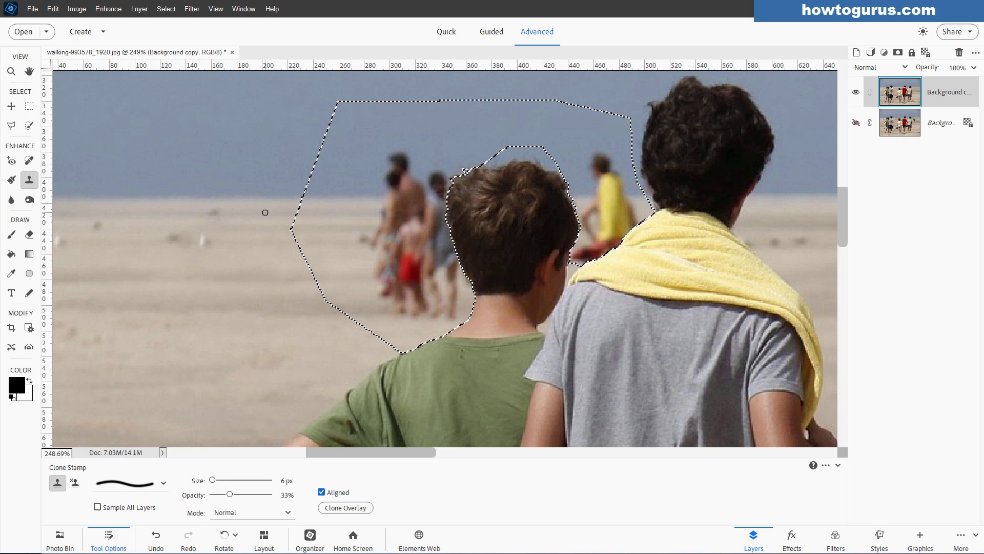
key("bracketright")
key("bracketright")
key("bracketright")
key("bracketright")
key("bracketright")
key("bracketright")
key("bracketright")
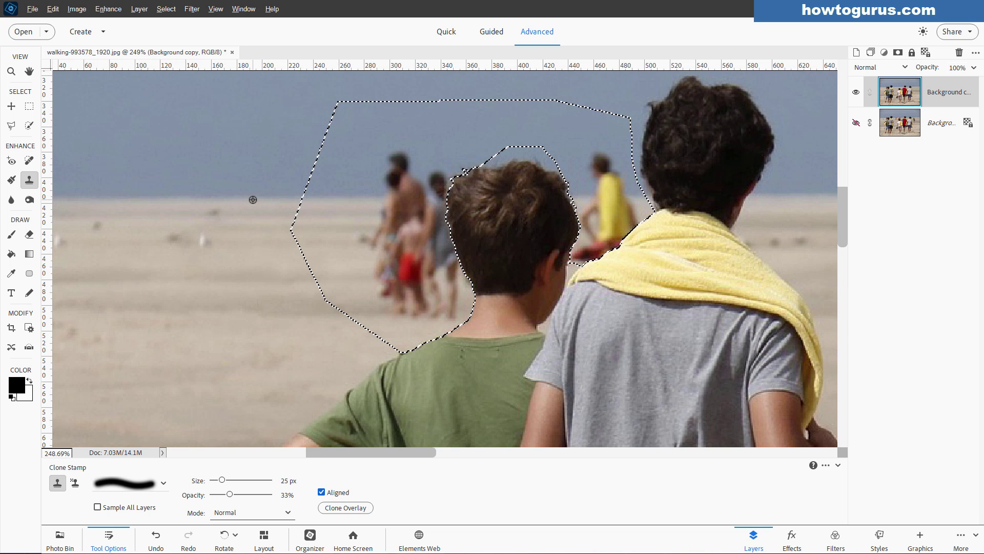
left_click(253, 200, "alt")
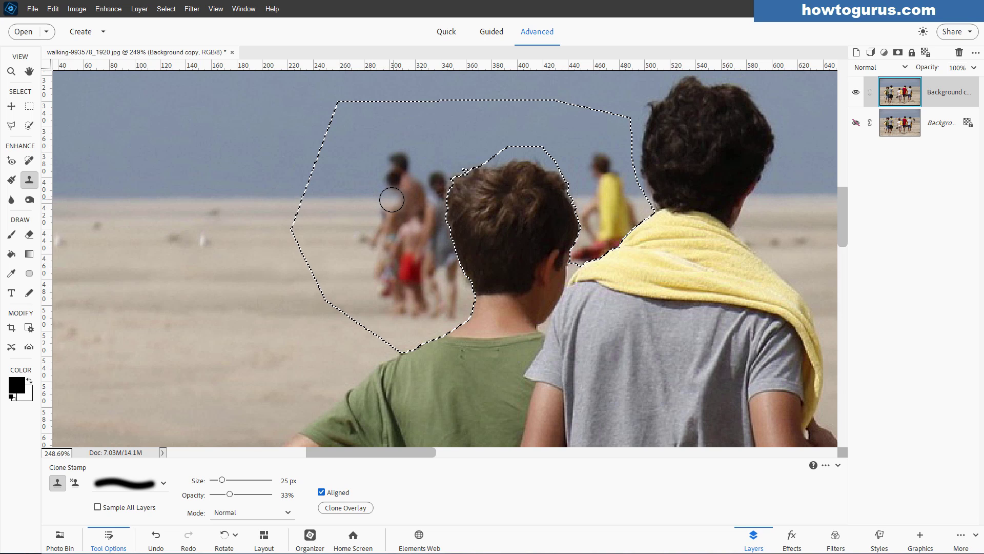
left_click_drag(392, 199, 402, 197)
left_click_drag(230, 494, 271, 494)
left_click_drag(409, 247, 409, 266)
key("ctrl+z")
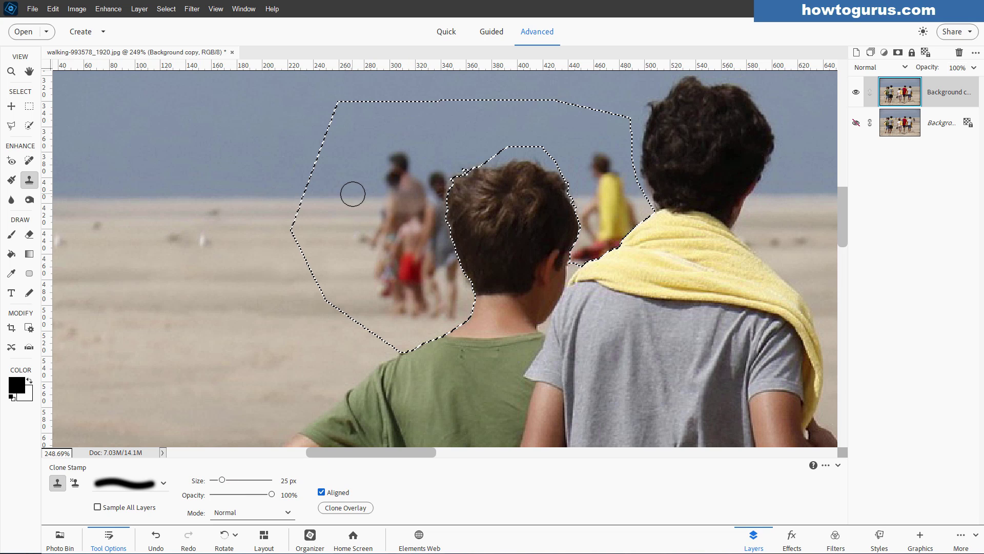
Paint sky and sand over the blurred group and the yellow-shirted figure
left_click(251, 199, "alt")
left_click(351, 199)
mouse_move(350, 199)
left_mouse_down()
mouse_move(442, 191)
mouse_move(413, 195)
mouse_move(440, 186)
mouse_move(413, 180)
mouse_move(438, 172)
mouse_move(361, 182)
mouse_move(403, 167)
mouse_move(387, 162)
mouse_move(371, 180)
mouse_move(398, 187)
mouse_move(447, 176)
mouse_move(410, 204)
mouse_move(446, 215)
mouse_move(384, 221)
mouse_move(444, 221)
mouse_move(363, 232)
mouse_move(453, 240)
mouse_move(367, 253)
mouse_move(457, 254)
mouse_move(367, 270)
mouse_move(460, 276)
mouse_move(371, 290)
mouse_move(449, 297)
mouse_move(392, 311)
mouse_move(463, 310)
mouse_move(410, 315)
left_mouse_up()
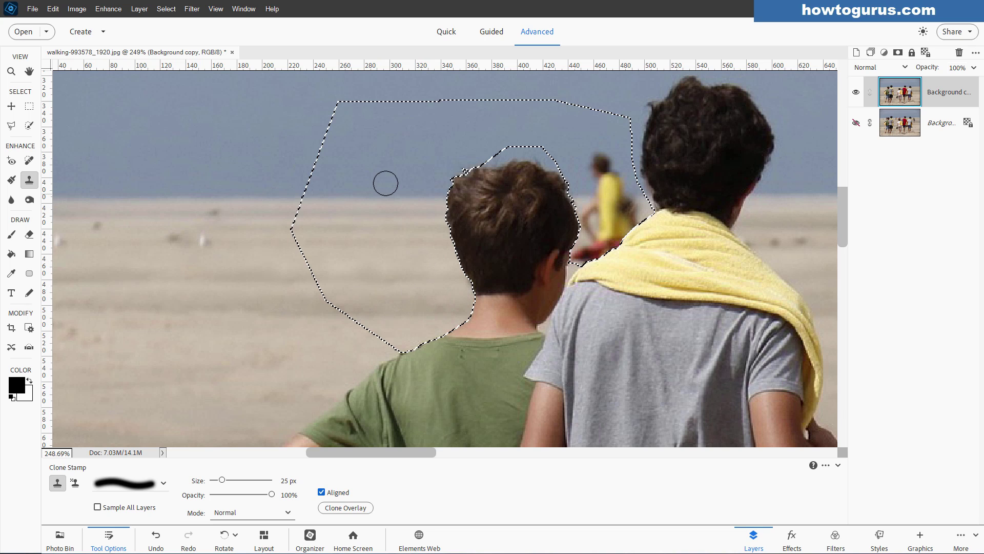
left_click(339, 198, "alt")
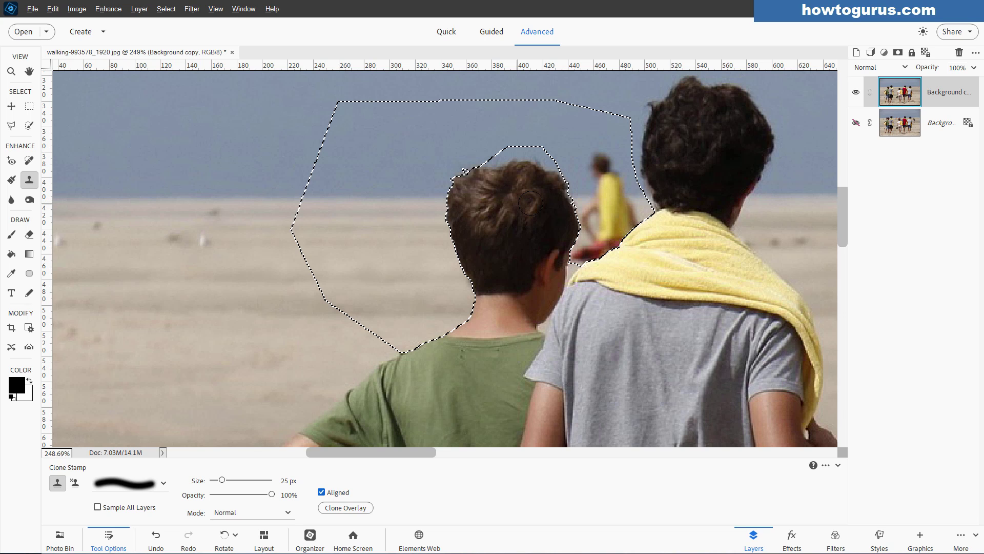
left_click(593, 197)
mouse_move(593, 198)
left_mouse_down()
mouse_move(630, 194)
mouse_move(591, 191)
mouse_move(626, 179)
mouse_move(594, 174)
mouse_move(600, 153)
mouse_move(589, 173)
mouse_move(618, 187)
mouse_move(587, 208)
mouse_move(623, 204)
mouse_move(595, 219)
mouse_move(637, 218)
mouse_move(575, 238)
mouse_move(627, 226)
mouse_move(585, 255)
mouse_move(595, 229)
left_mouse_up()
Deselect, fit the photo to the screen and make the original Background layer visible
key("ctrl+d")
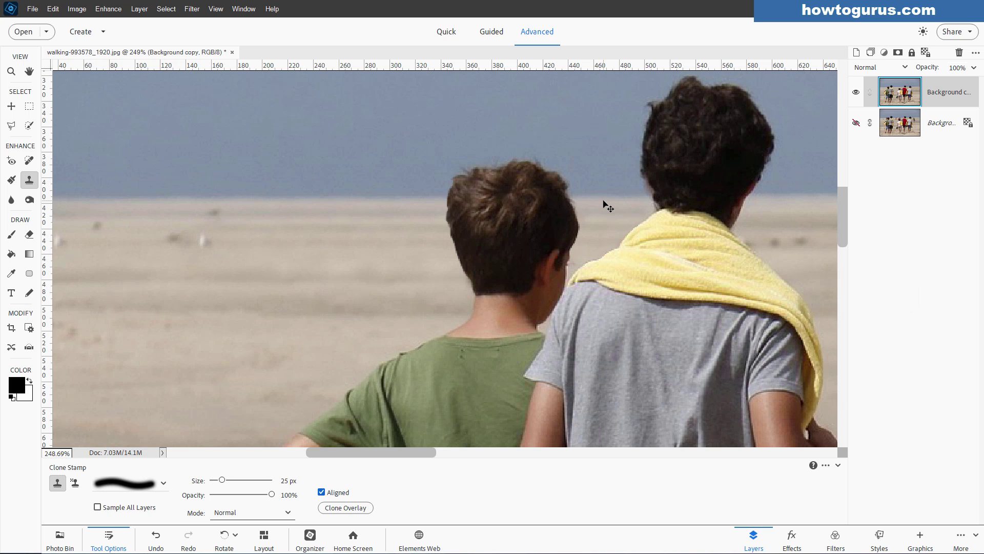
key("ctrl+0")
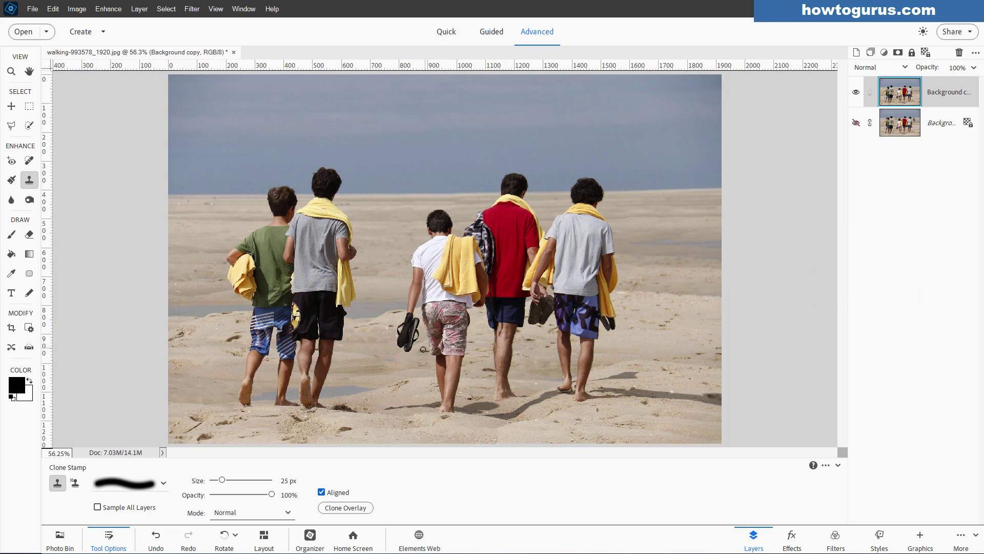
key("v")
left_click(856, 123)
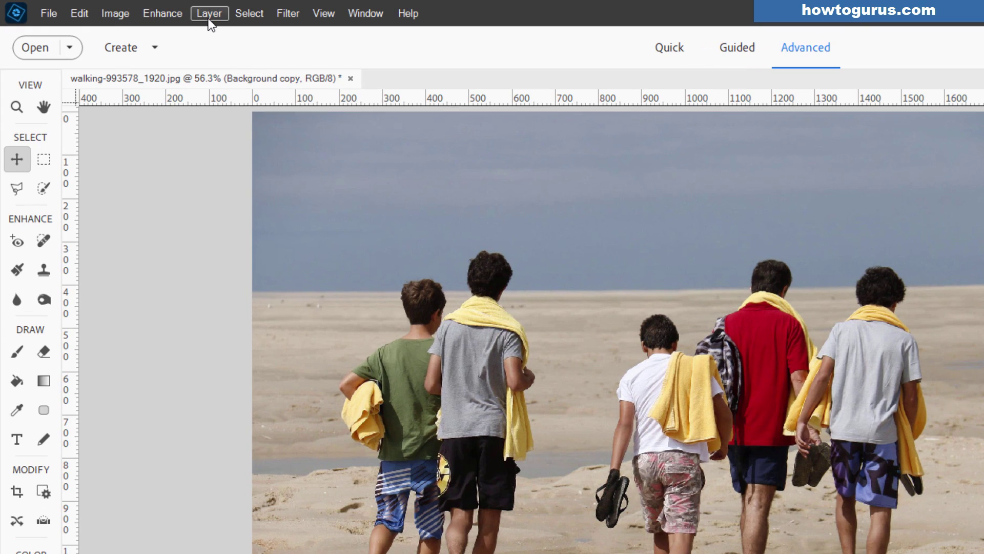
Add a new Levels 1 adjustment layer
left_click(139, 11)
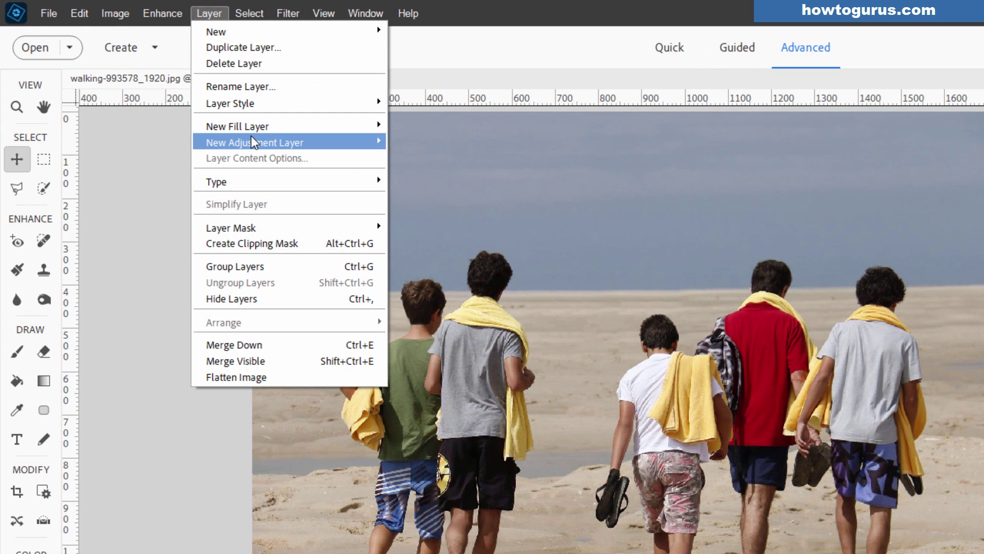
mouse_move(250, 141)
left_click(444, 143)
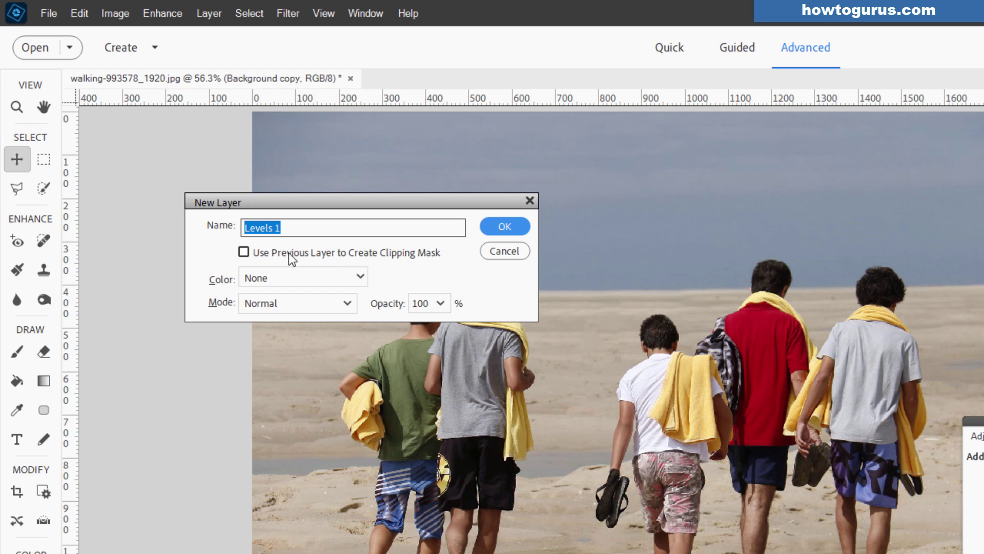
left_click(505, 226)
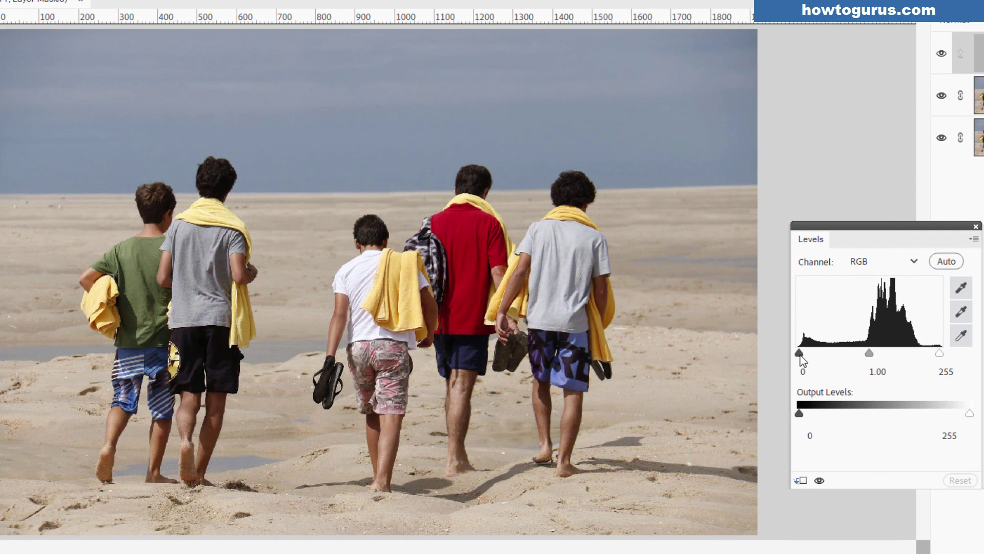
Set the Levels input to 14 and 226 with slightly darker midtones
left_click(883, 400)
left_click_drag(799, 358, 805, 354)
left_click_drag(941, 356, 923, 355)
left_click_drag(803, 355, 807, 356)
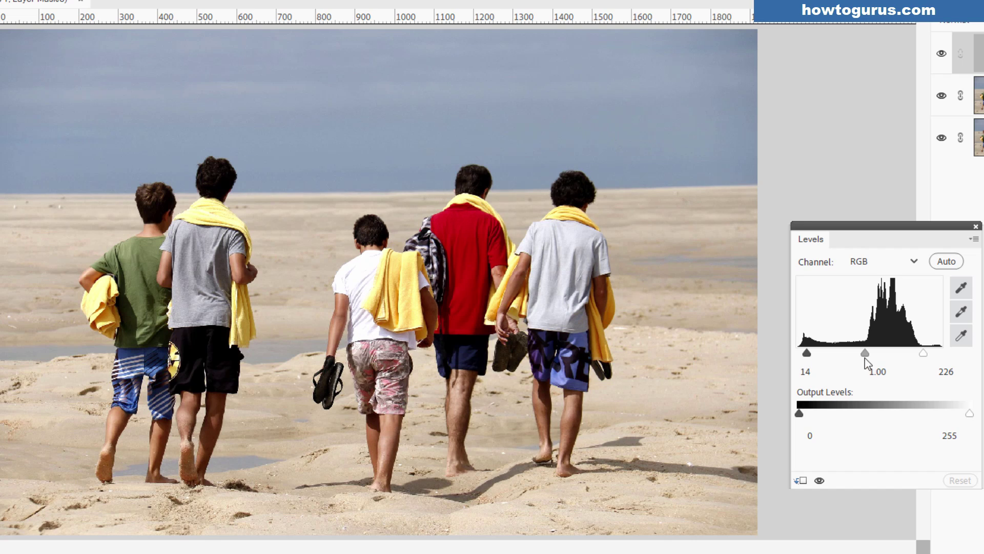
left_click_drag(867, 354, 863, 352)
left_click(976, 227)
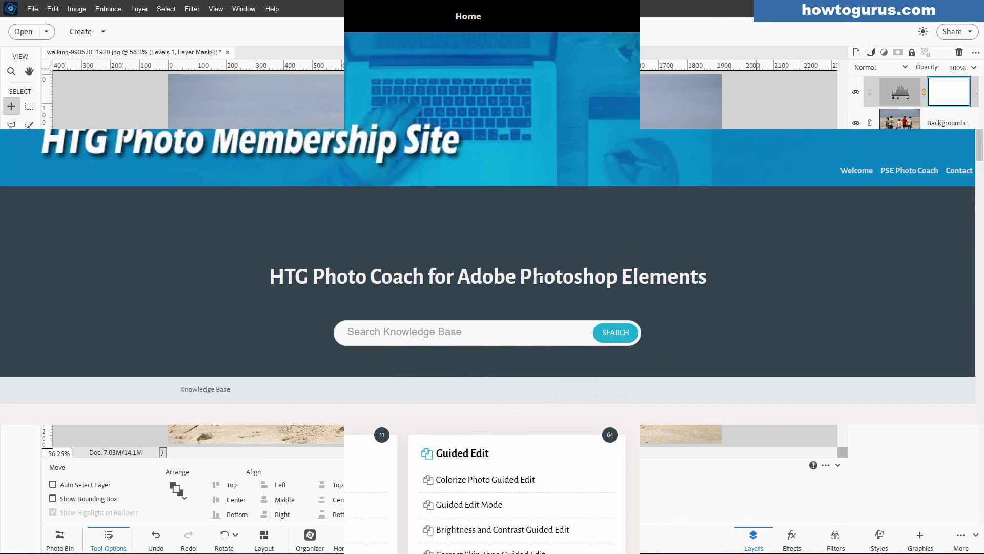
Search the knowledge base for 'content a' and read the Content Aware Fill article's steps
left_click(471, 333)
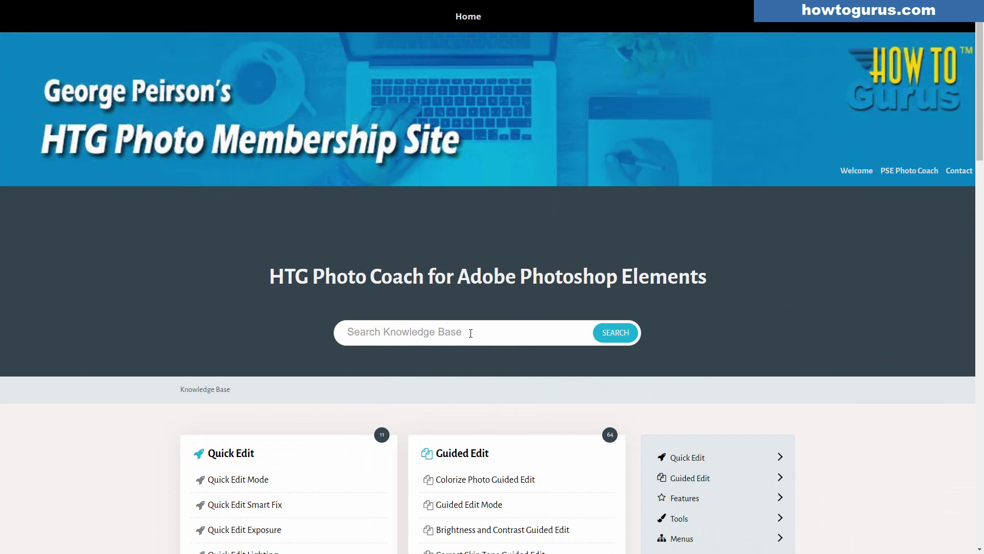
type("content a")
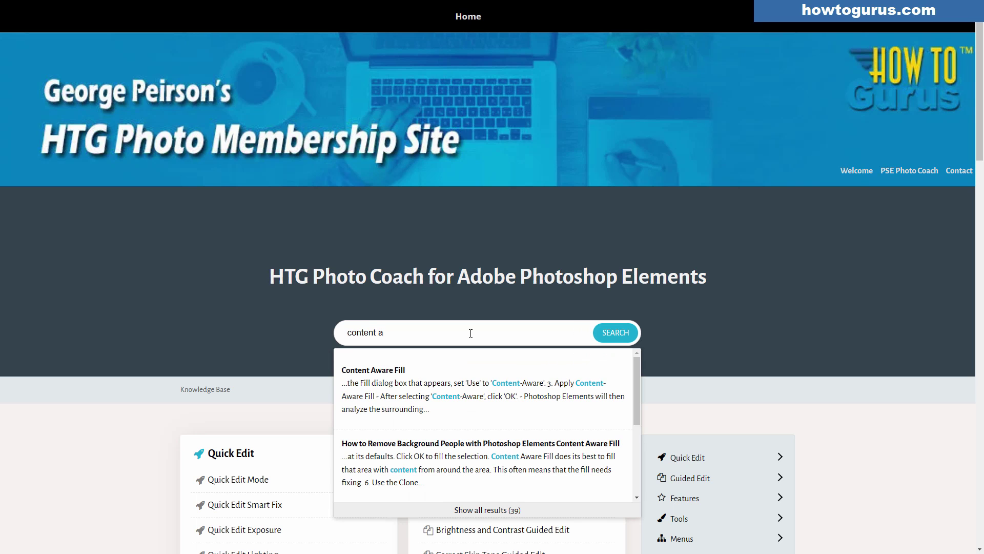
left_click(405, 370)
scroll(166, 333, "down", 3)
scroll(166, 333, "down", 3)
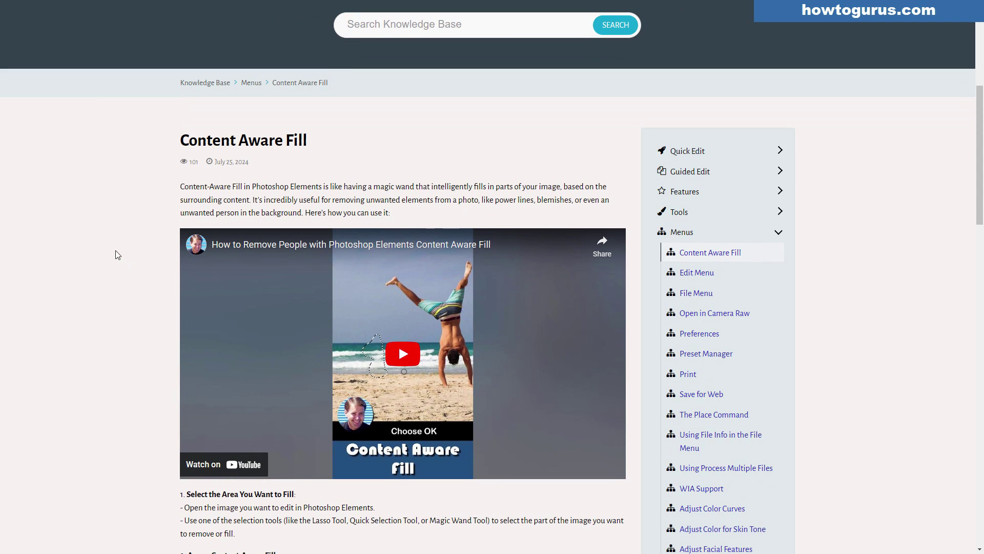
scroll(116, 252, "down", 3)
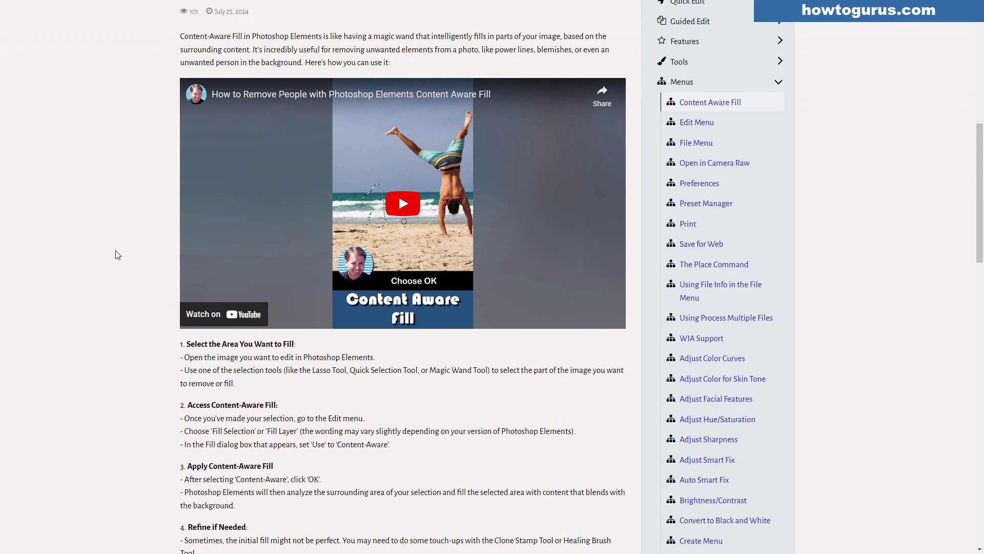
scroll(116, 250, "down", 3)
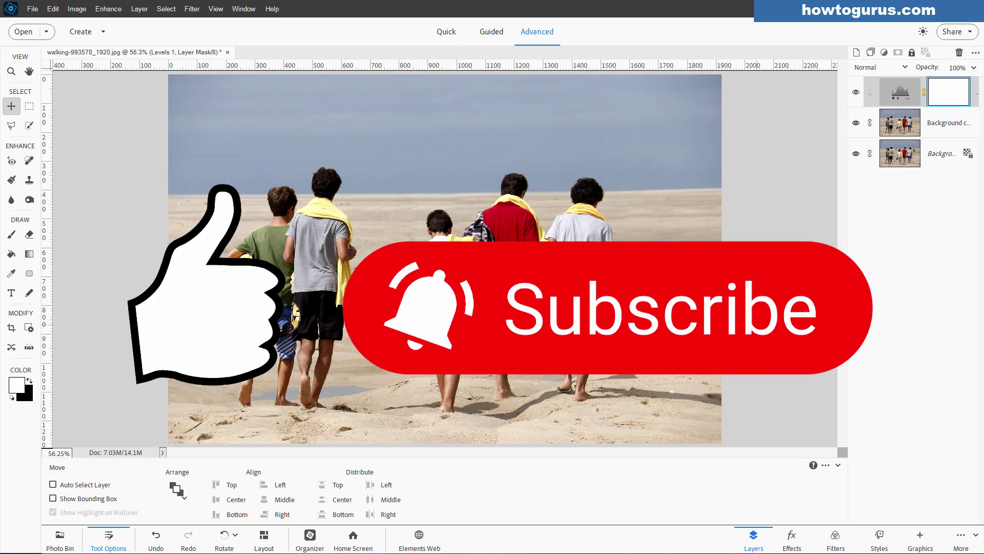